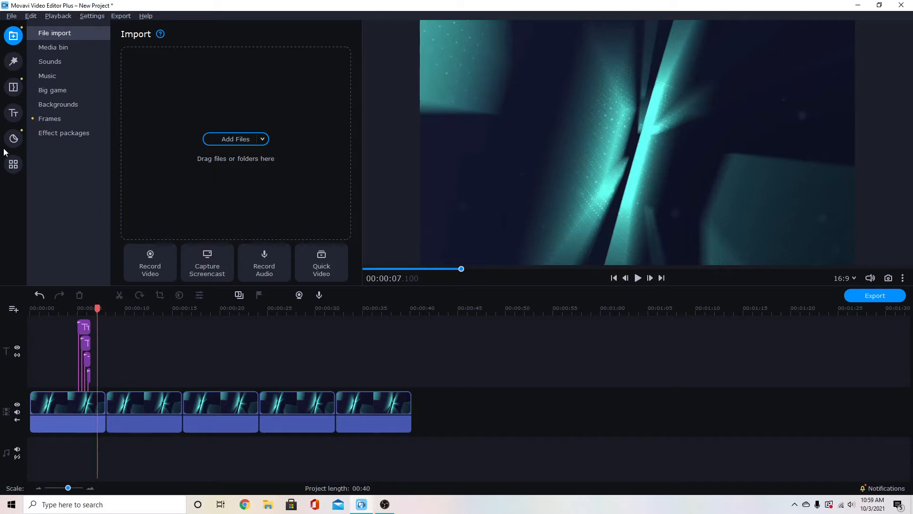
- Add a Simple text title from the Basic titles to the title track at about 00:00:12.450
left_click(13, 113)
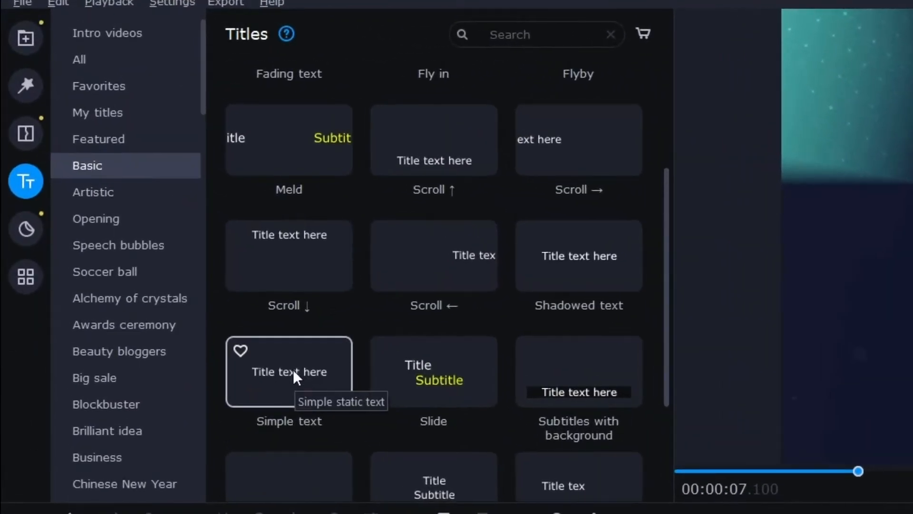
scroll(261, 333, "up", 2)
scroll(258, 339, "down", 2)
left_click_drag(291, 389, 176, 381)
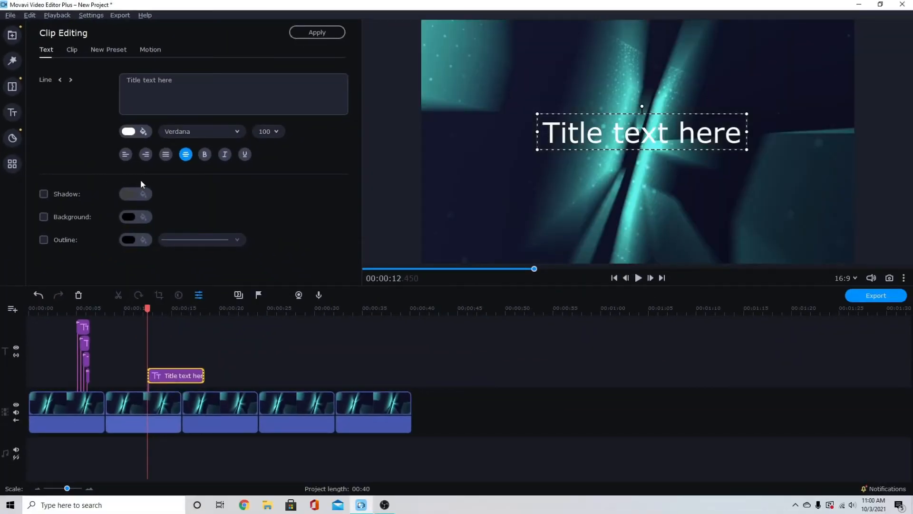
- Set the new title's font to Impact
left_click(198, 127)
scroll(190, 181, "up", 5)
scroll(189, 181, "up", 10)
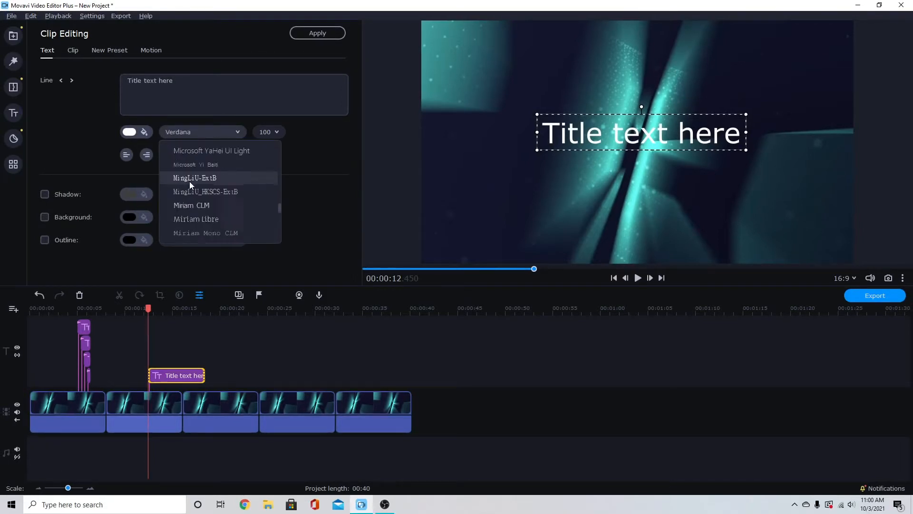
scroll(188, 194, "down", 5)
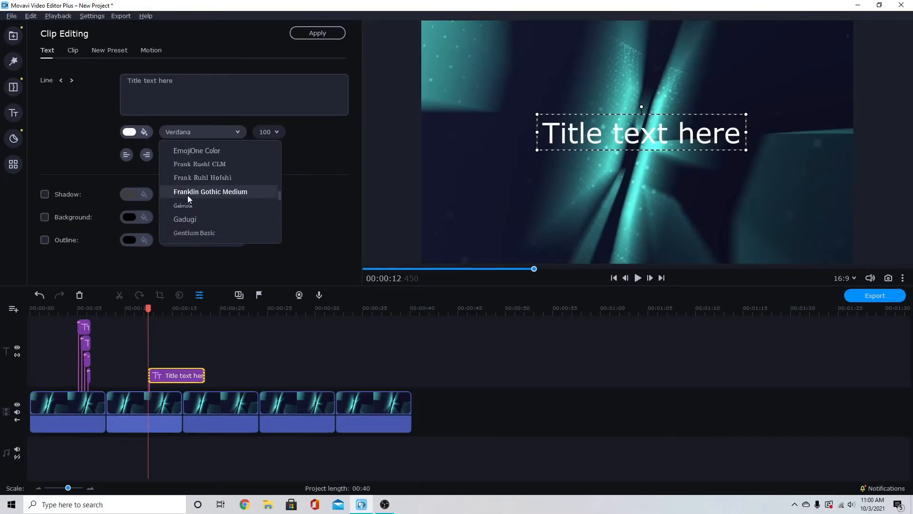
left_click(186, 210)
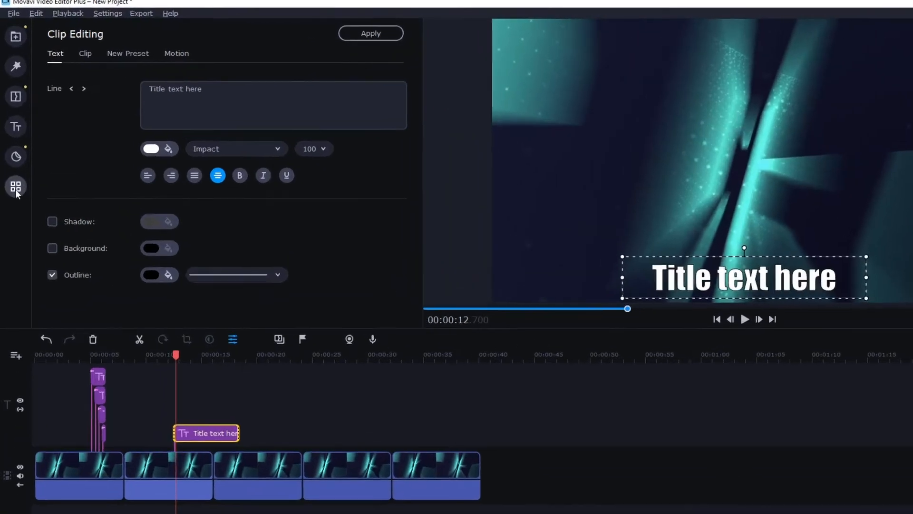
- Add an advanced animation to the title clip, with three keyframes near the clip's start
left_click(14, 164)
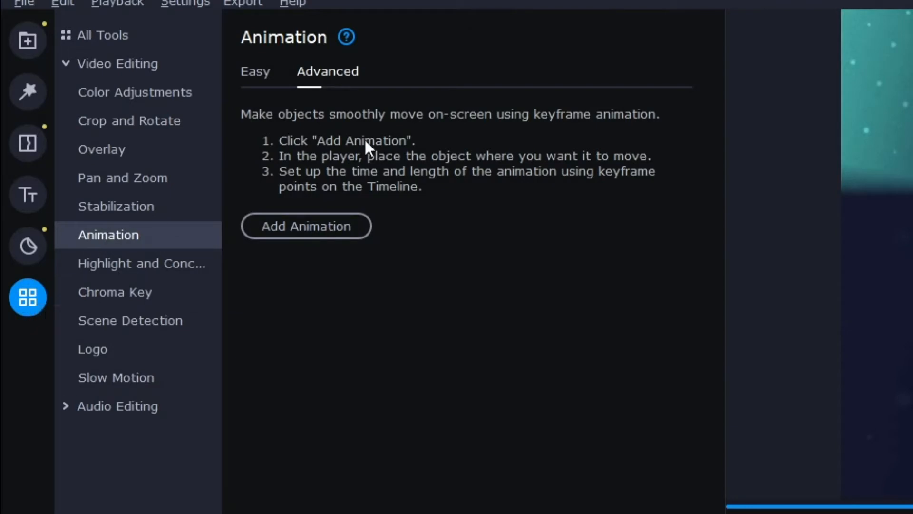
left_click(301, 230)
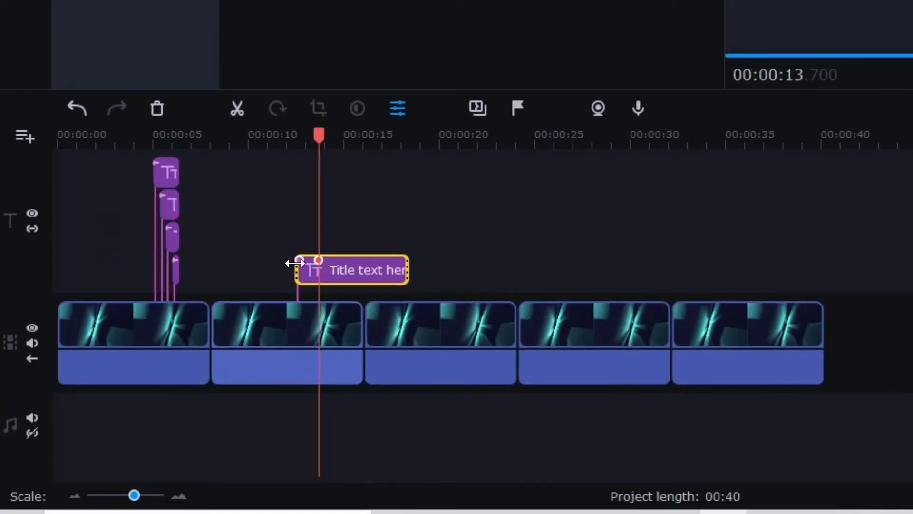
left_click(299, 263)
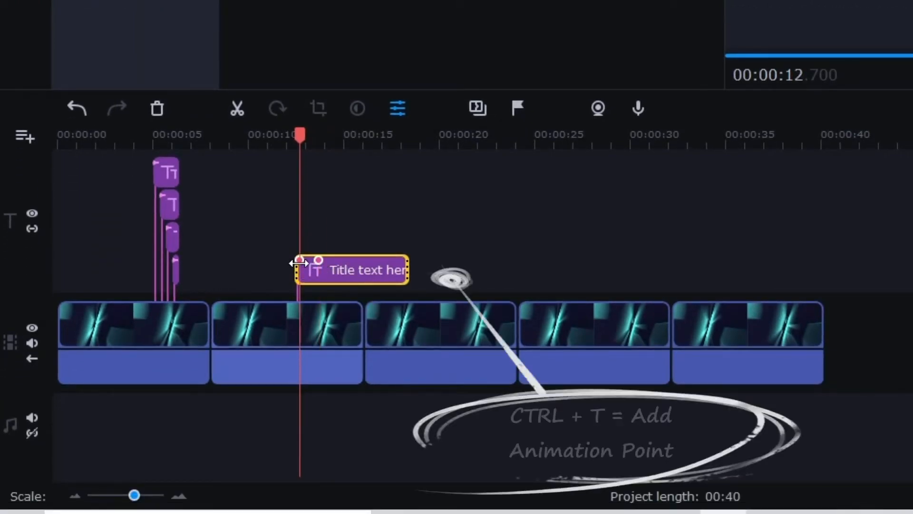
left_click(331, 263)
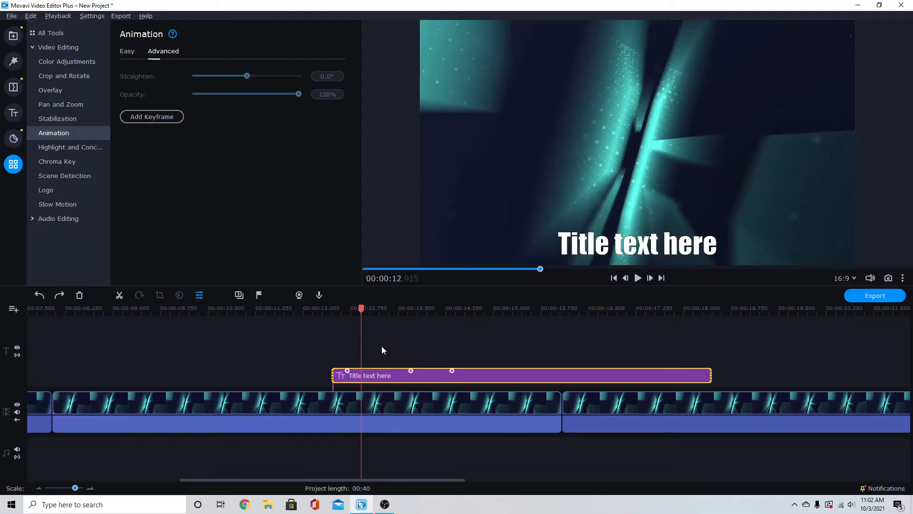
- At the first keyframe, shrink the title slightly and align it with the bottom centre of the video frame
left_click(347, 371)
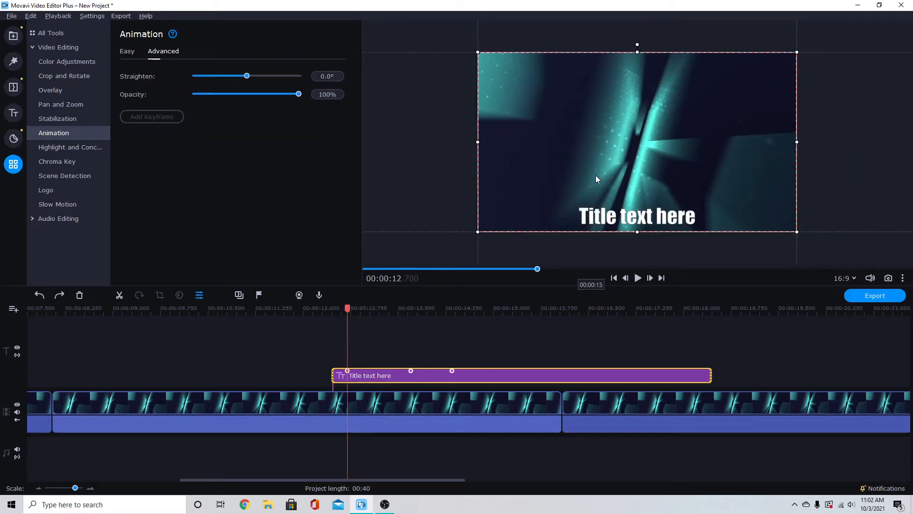
scroll(633, 219, "down", 2)
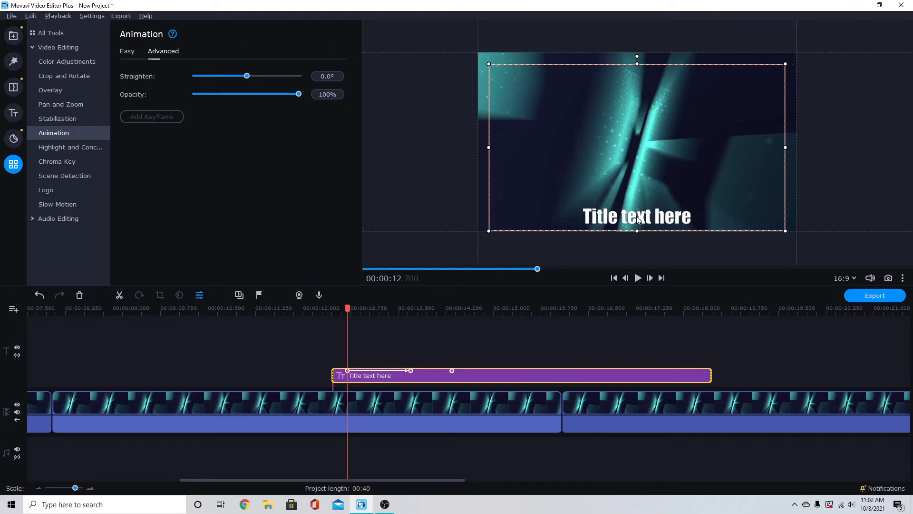
left_click_drag(636, 216, 635, 216)
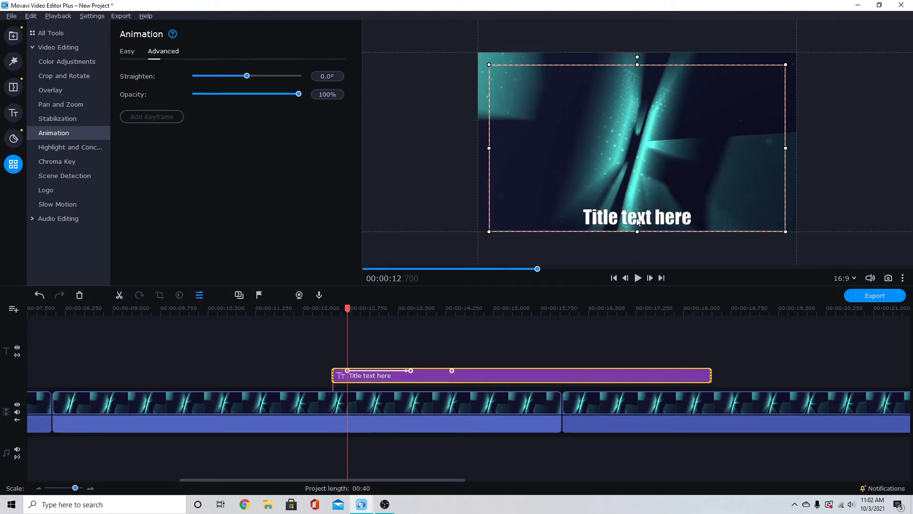
- At the second keyframe, enlarge the title slightly beyond the video frame and centre it near the bottom edge
left_click(411, 370)
left_click(411, 370)
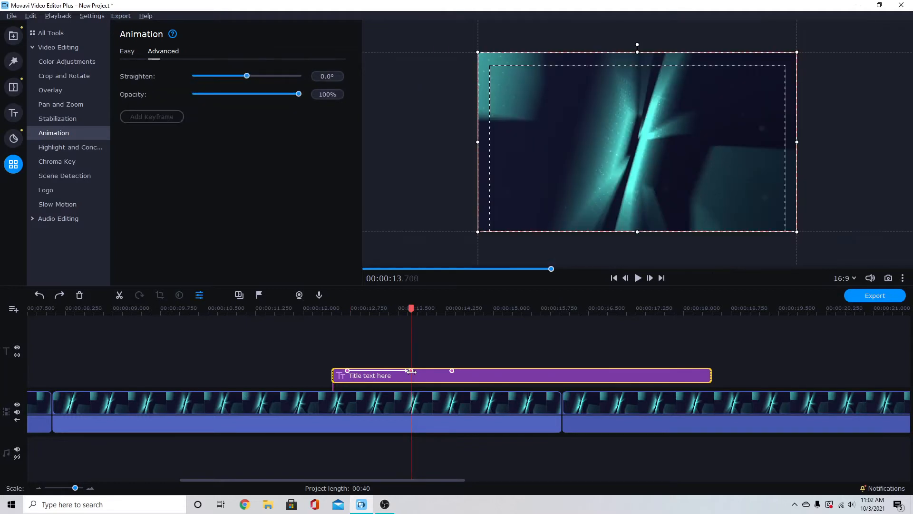
scroll(639, 221, "up", 2)
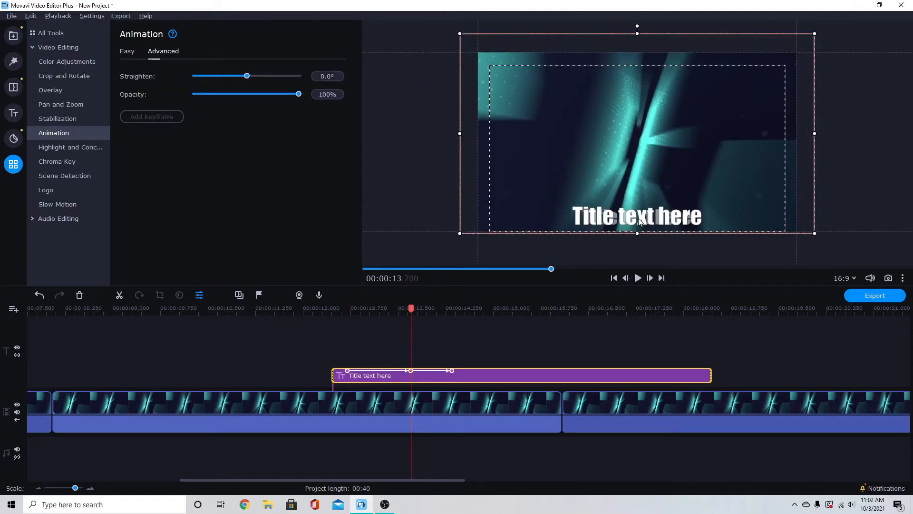
left_click_drag(639, 217, 633, 222)
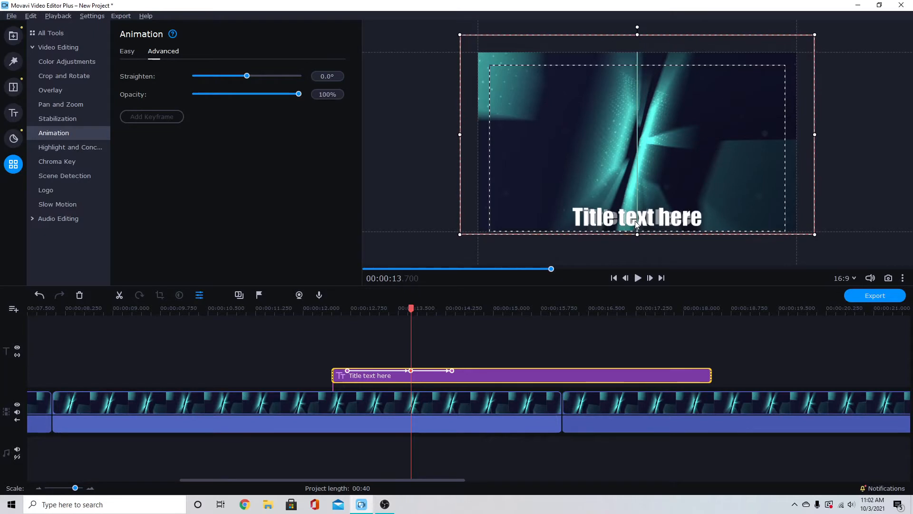
- Move the keyframes to the clip's start, about 00:00:12.822 and about 00:00:12.931, and play back the animation
left_click(904, 280)
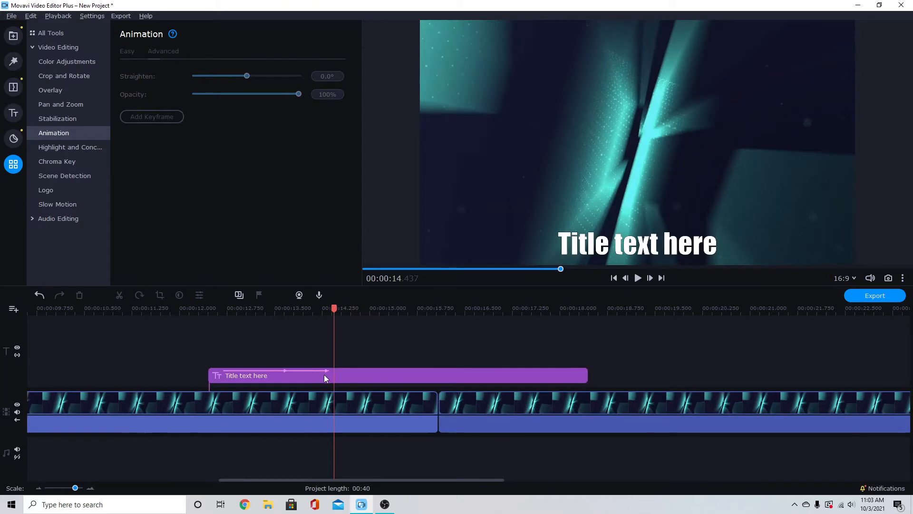
left_click(325, 375)
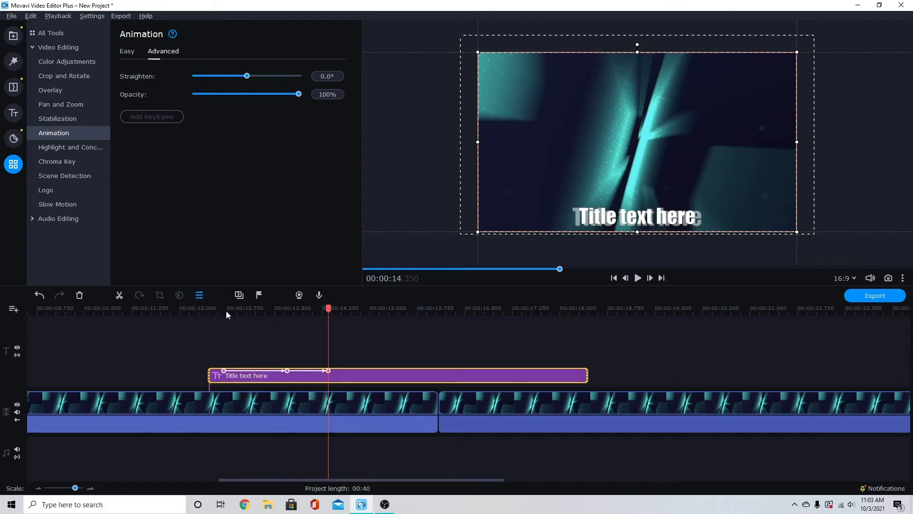
left_click(201, 309)
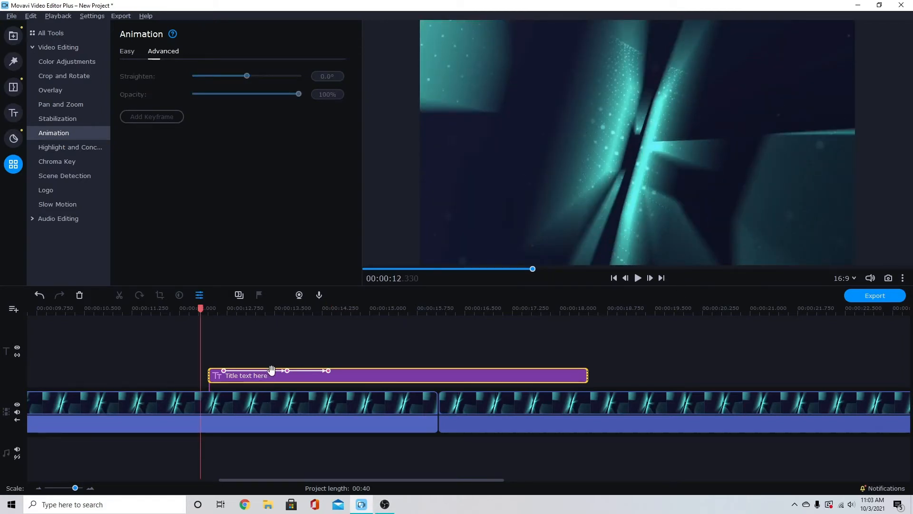
left_click_drag(222, 370, 208, 370)
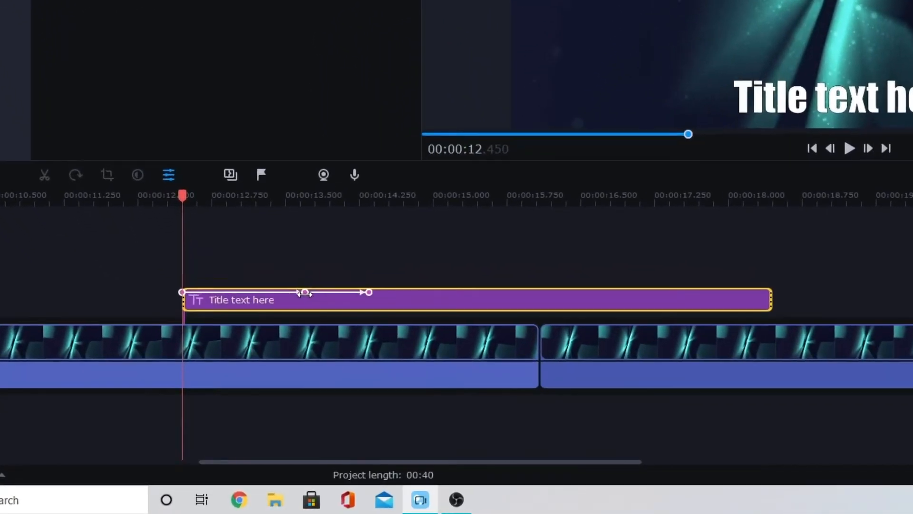
left_click_drag(287, 370, 268, 370)
left_click_drag(280, 257, 208, 228)
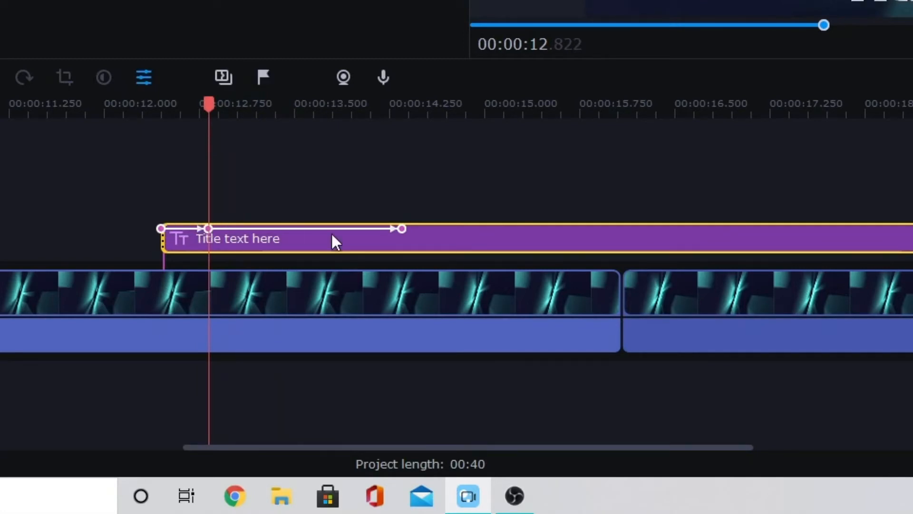
left_click_drag(401, 231, 222, 229)
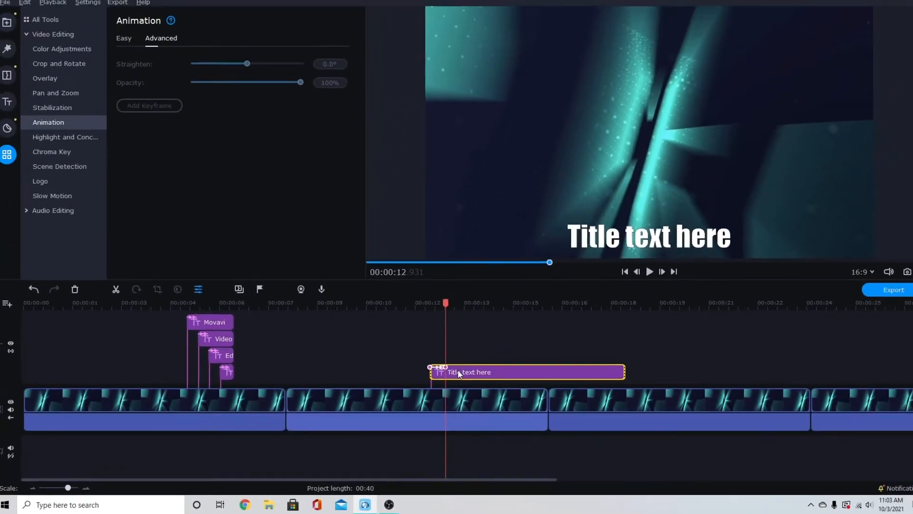
left_click(425, 307)
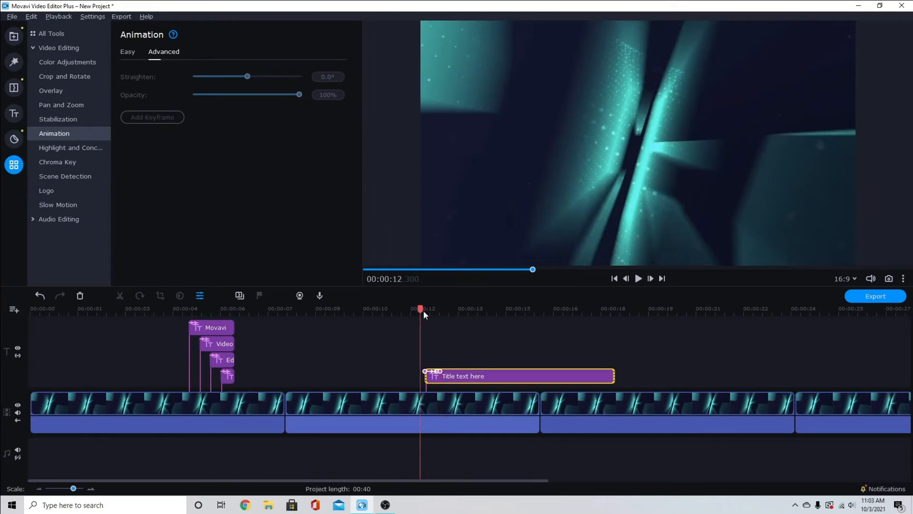
left_click(639, 278)
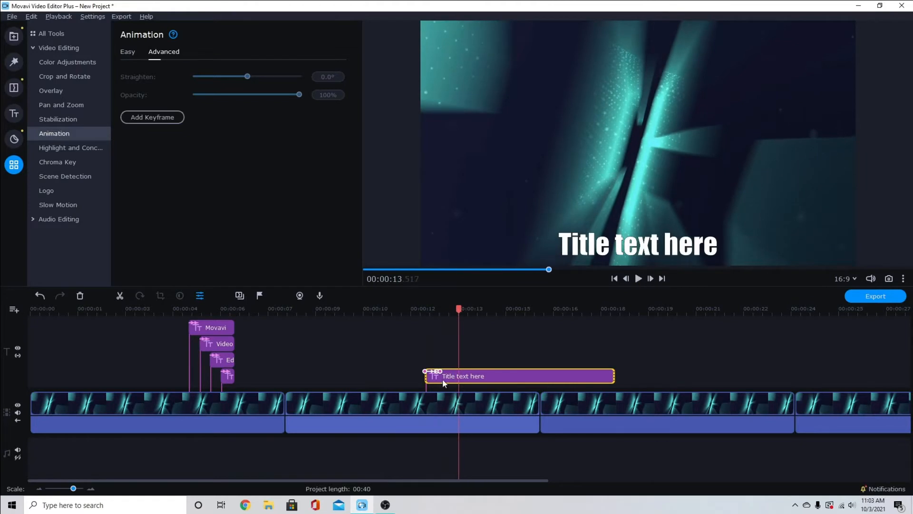
- Trim the title clip's start to about 00:00:12.685 and tighten the gap between its first two keyframes
left_click_drag(74, 489, 79, 489)
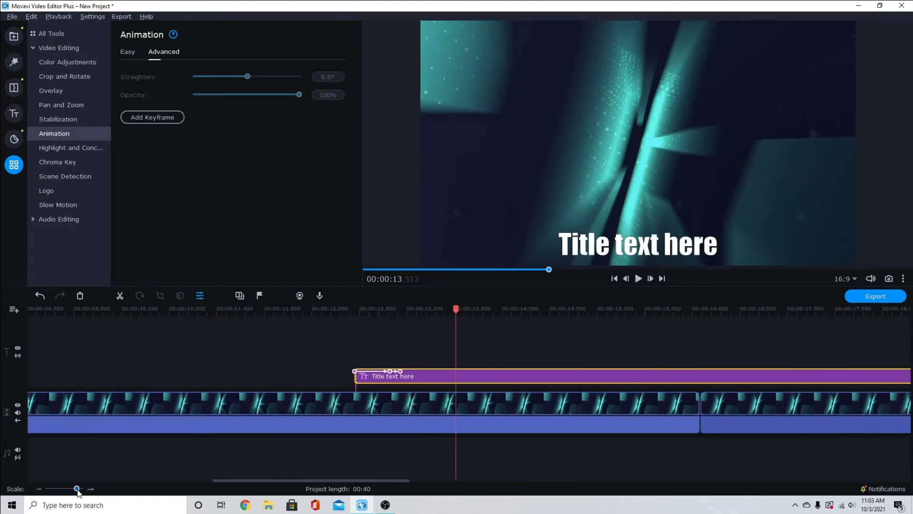
left_click_drag(253, 371, 330, 371)
left_click(272, 380)
left_click(253, 376)
left_click_drag(252, 375, 298, 375)
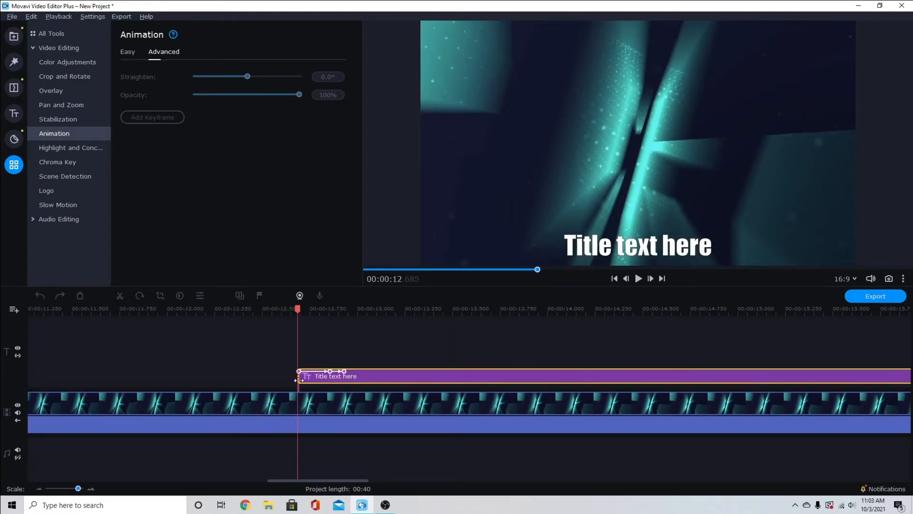
- Move the title's last keyframe to about 00:00:12.943
left_click(289, 310)
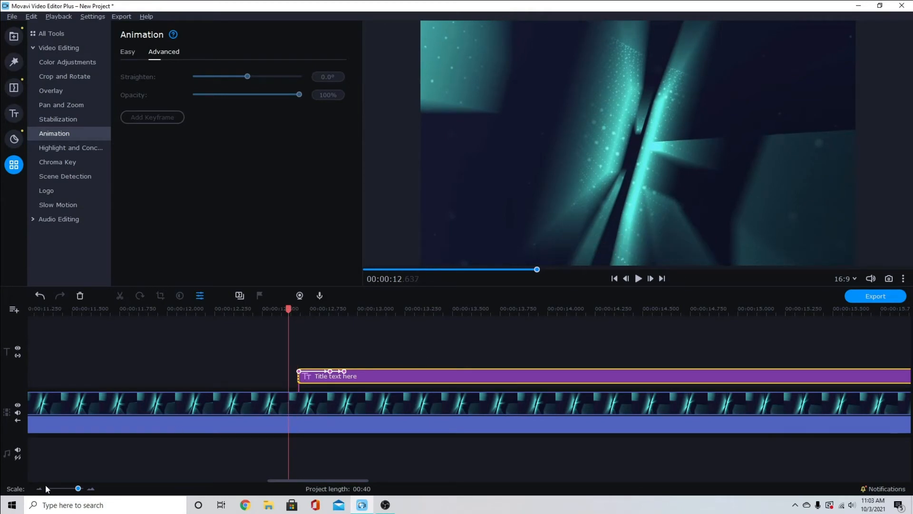
left_click_drag(79, 488, 75, 489)
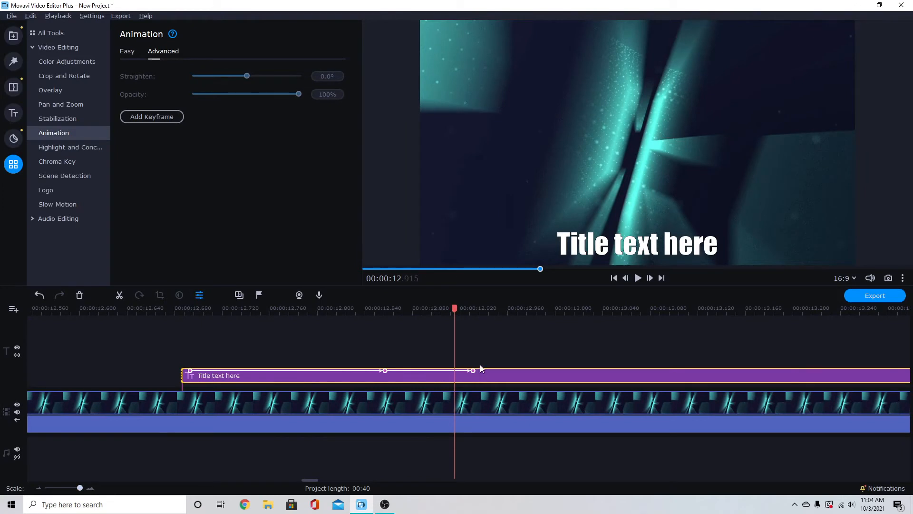
left_click_drag(473, 370, 488, 373)
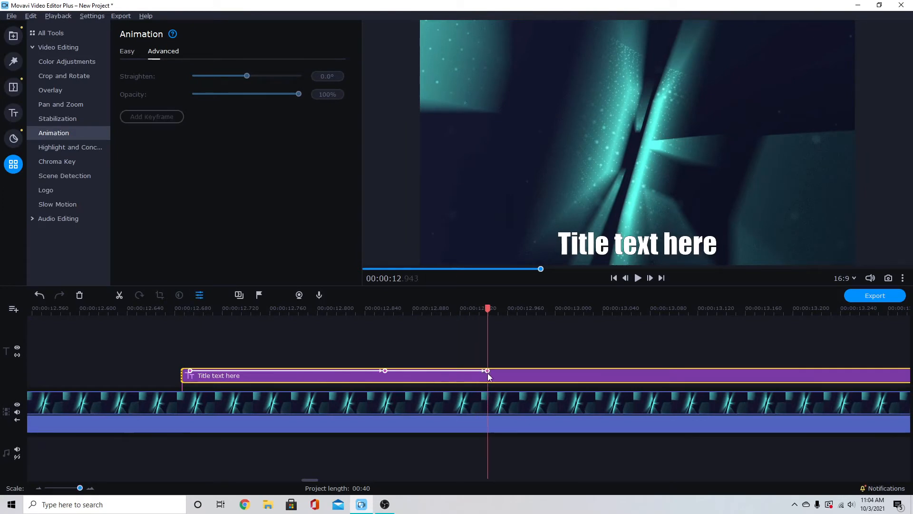
- Play the title's pop animation from just before the clip and stop the playback
left_click(157, 308)
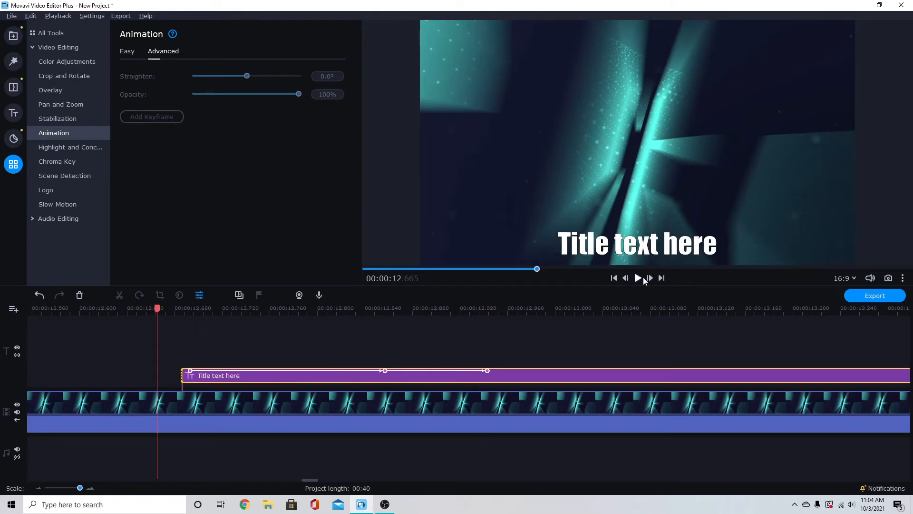
left_click(638, 278)
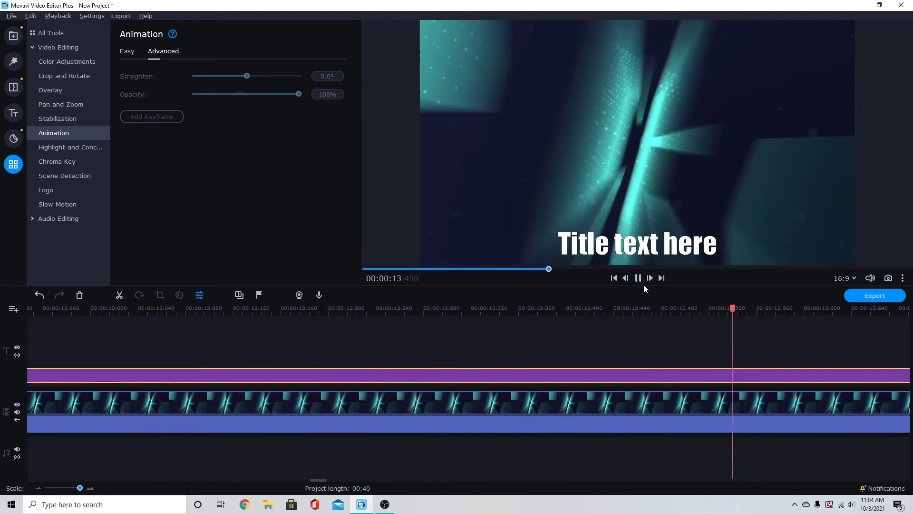
left_click(635, 269)
left_click(638, 278)
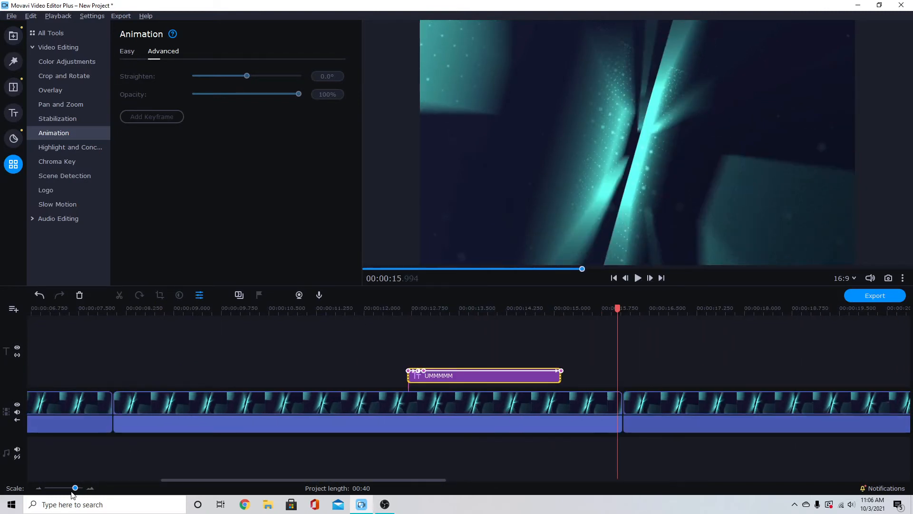
- Play the stacked four-title sequence from about 00:00:04.920 and pause after it ends
left_click_drag(75, 488, 69, 488)
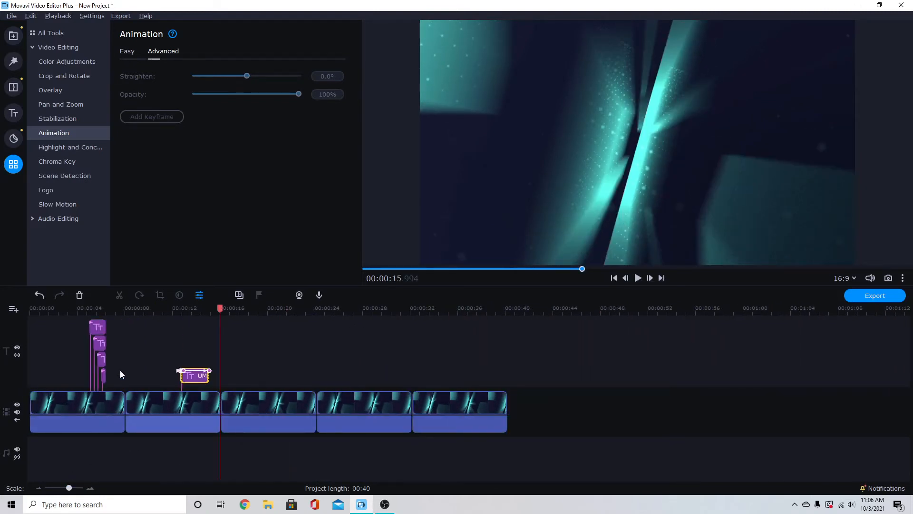
left_click(88, 307)
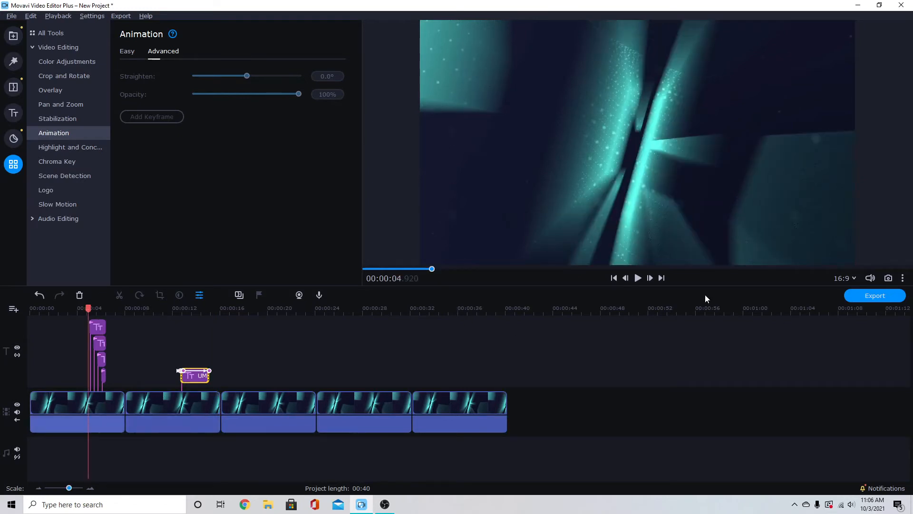
left_click(638, 280)
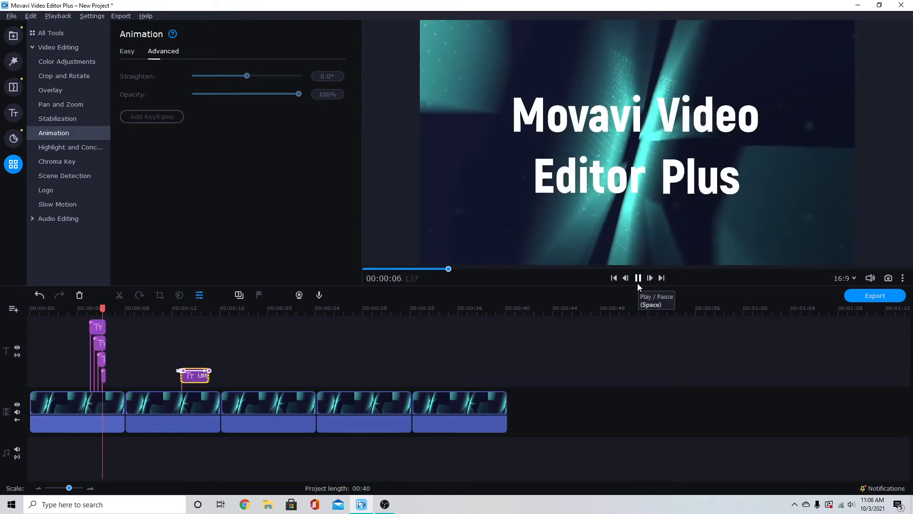
left_click(638, 279)
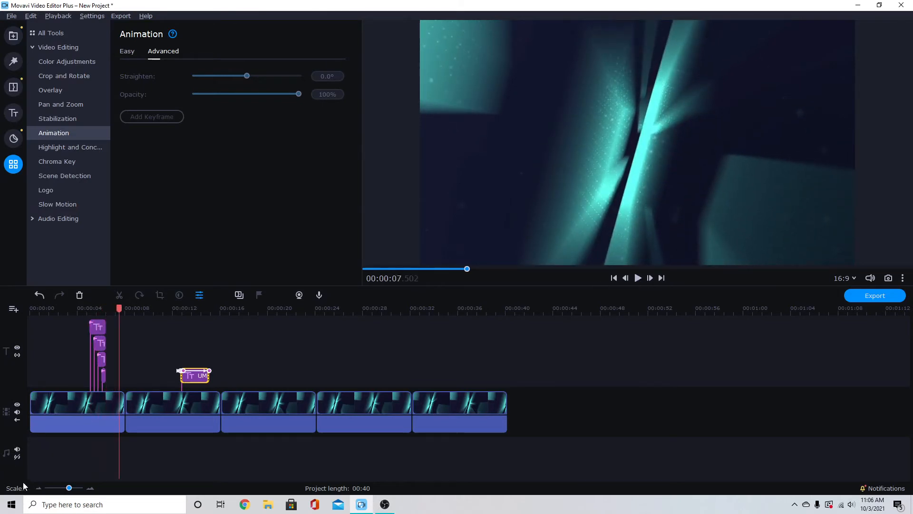
- Extend the ends of the Plus, Editor, Video and Movavi title clips to about 00:00:06.985
left_click_drag(69, 488, 78, 489)
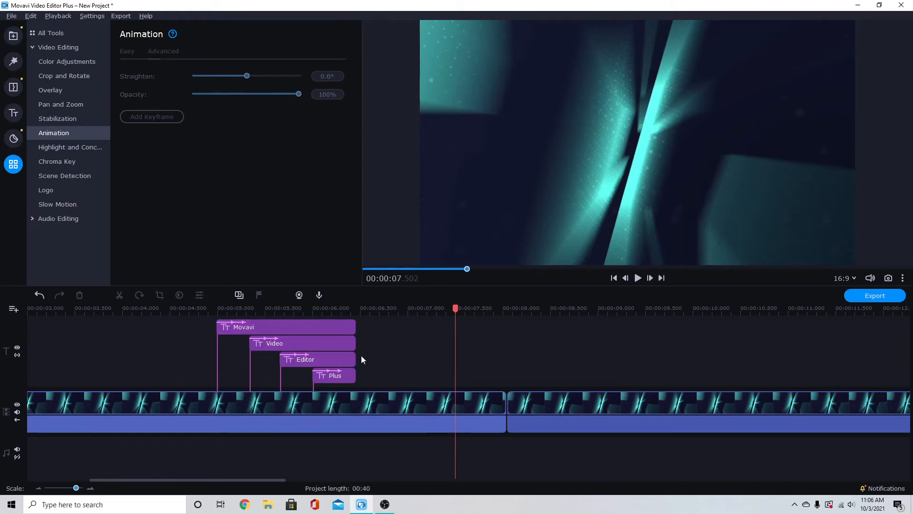
left_click_drag(355, 376, 404, 378)
left_click_drag(355, 359, 404, 363)
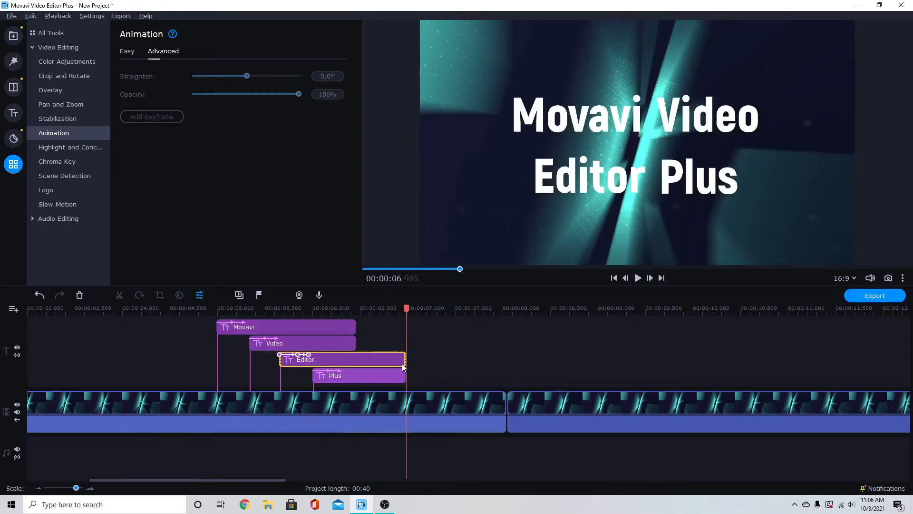
left_click(355, 344)
left_click_drag(356, 344, 405, 345)
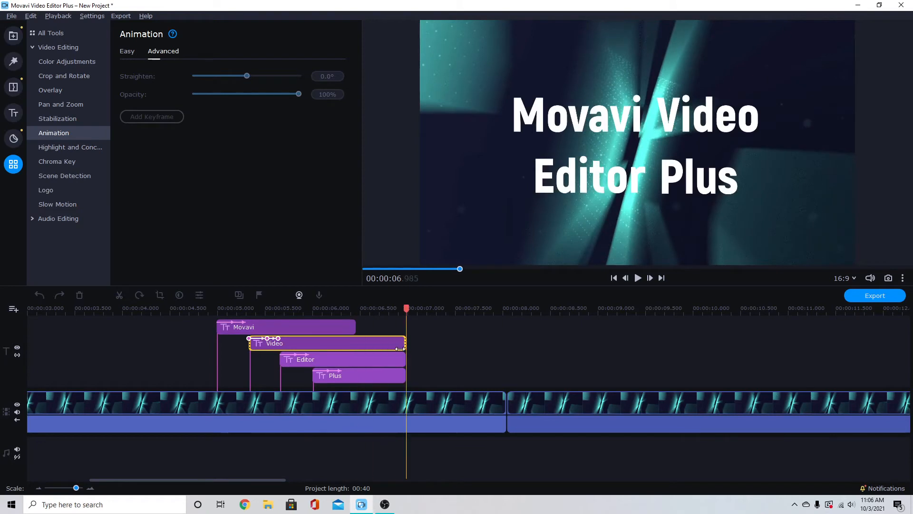
left_click(338, 326)
left_click_drag(355, 327, 405, 328)
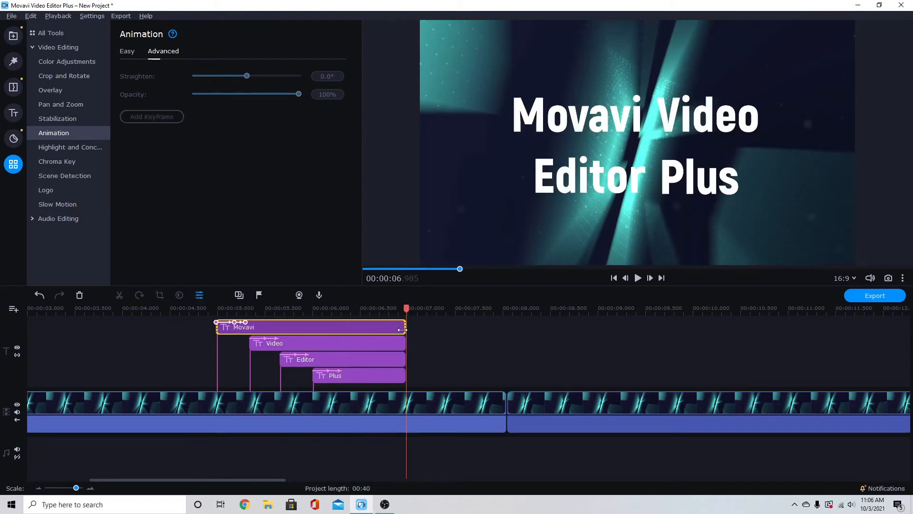
- Duplicate the Movavi title clip by pasting a copy at 00:00:05.000
left_click(259, 329)
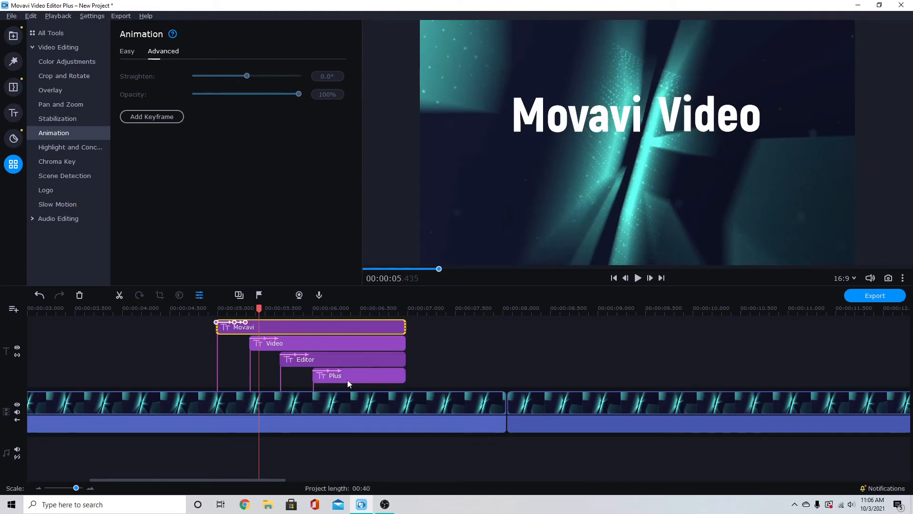
left_click(342, 311)
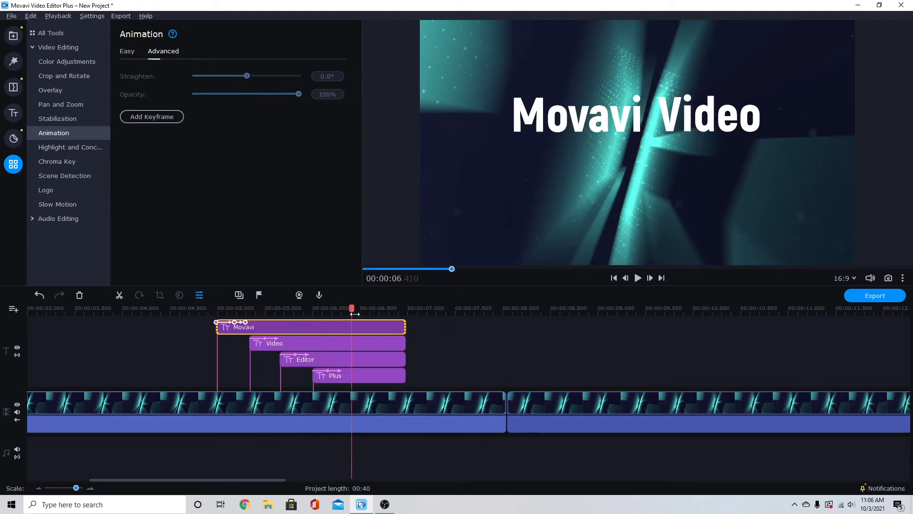
left_click_drag(347, 314, 362, 314)
left_click(331, 328)
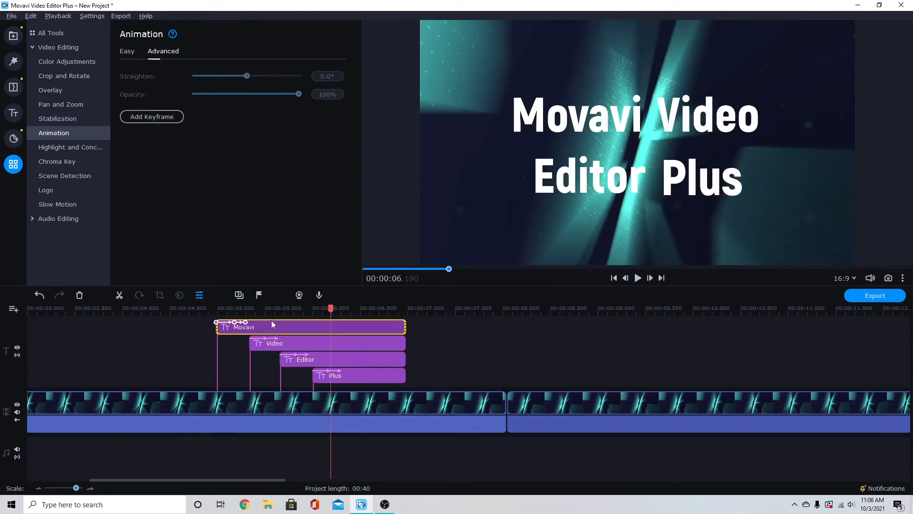
left_click(218, 309)
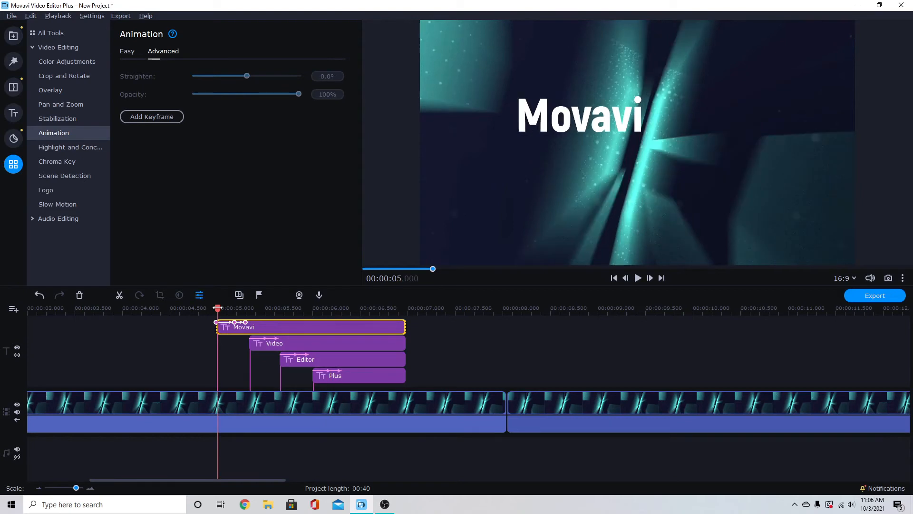
key("ctrl+v")
left_click(239, 313)
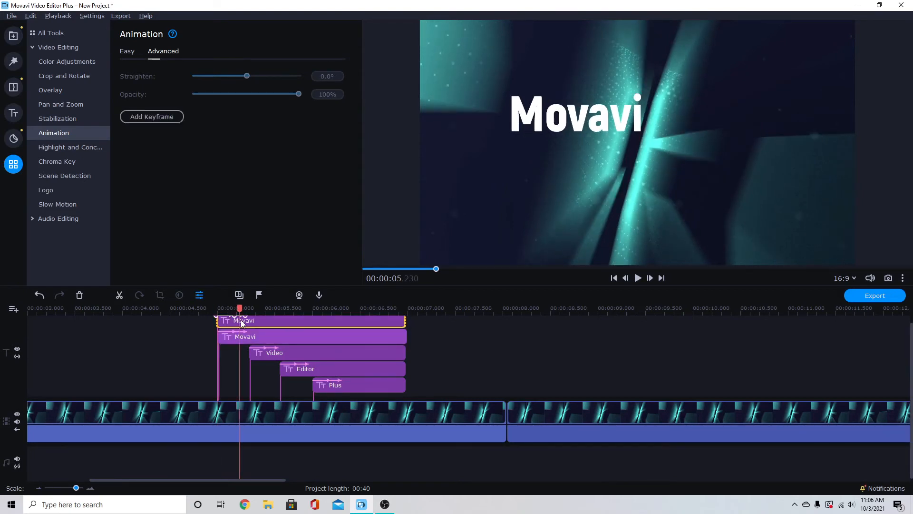
- Change the duplicated title's text to "Movavi Video" with "Editor Plus" on a second line
left_click(258, 321)
double_click(259, 321)
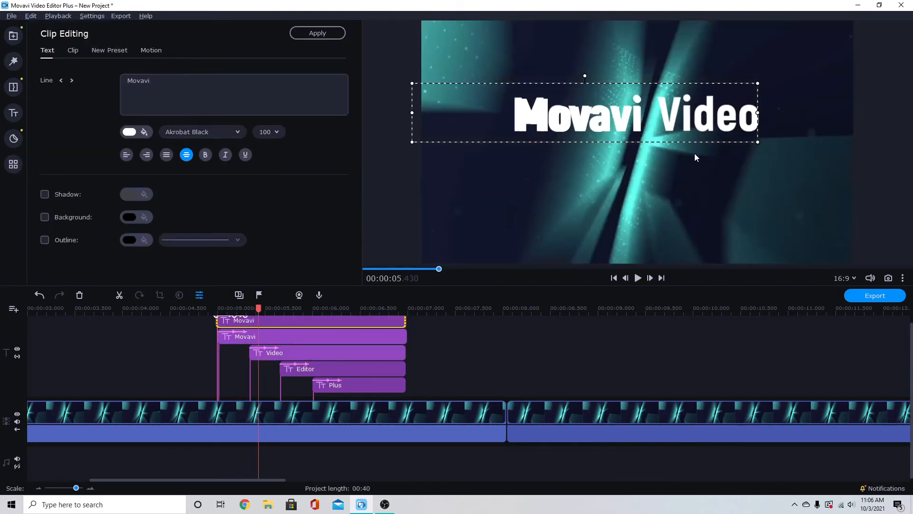
type("Vi")
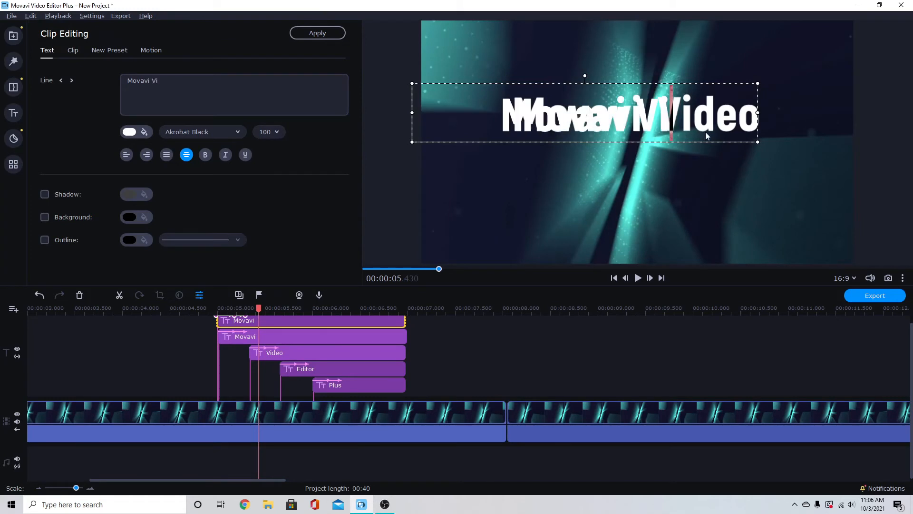
type("deo")
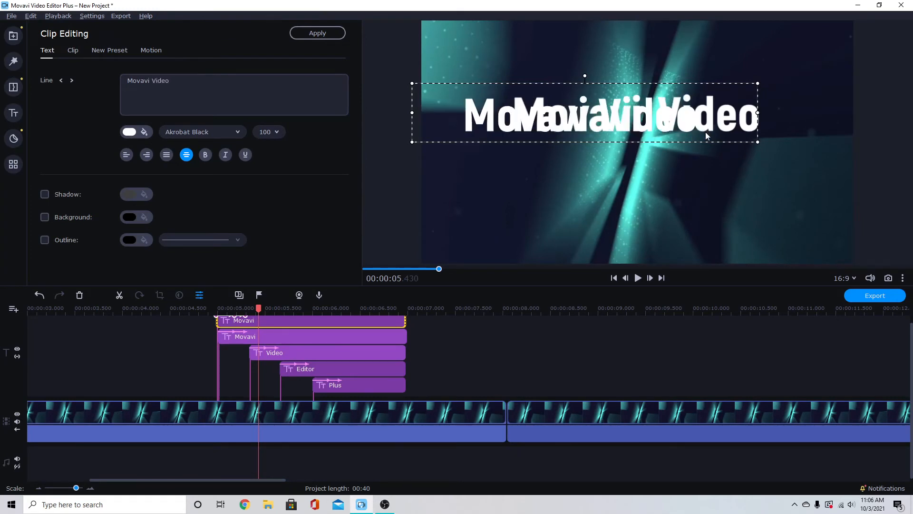
key("Return")
type("Editor Plus")
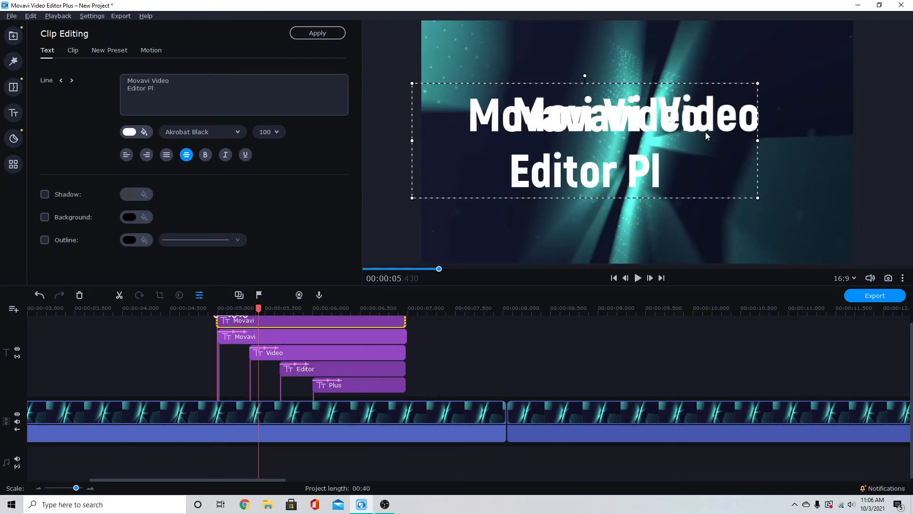
left_click(468, 344)
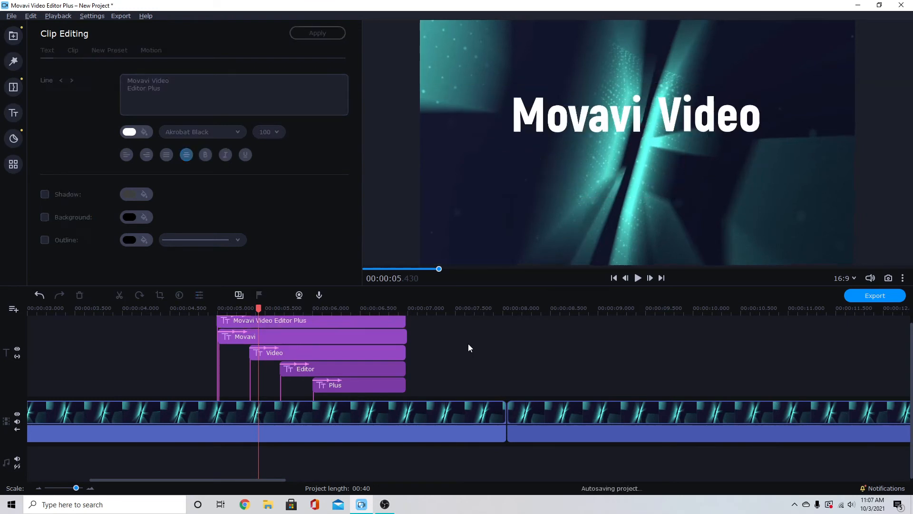
- Place the full-phrase title clip after the stacked titles and centre its text in the frame
double_click(295, 322)
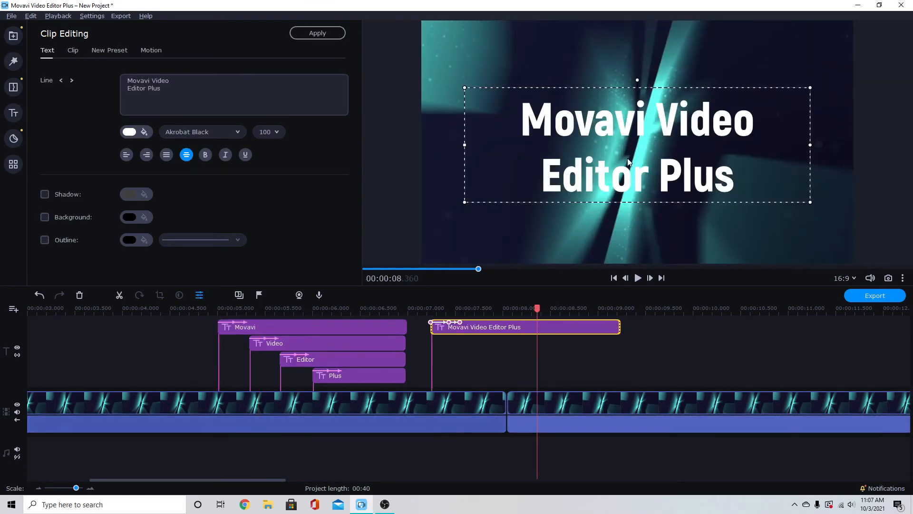
mouse_move(627, 161)
left_mouse_down()
mouse_move(607, 153)
mouse_move(631, 164)
left_mouse_up()
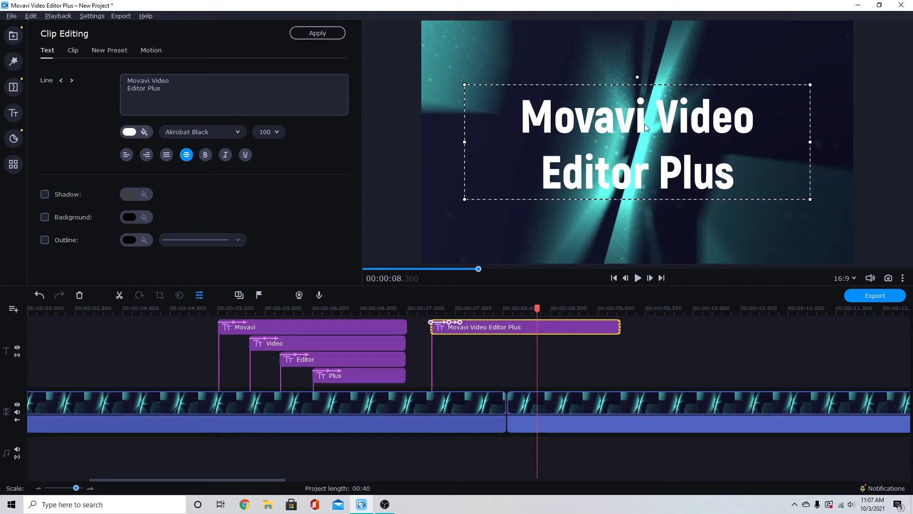
- Move the Movavi title clip directly beneath the full-phrase clip, aligning their starts
left_click(293, 331)
left_click_drag(281, 332, 489, 350)
left_click(487, 325)
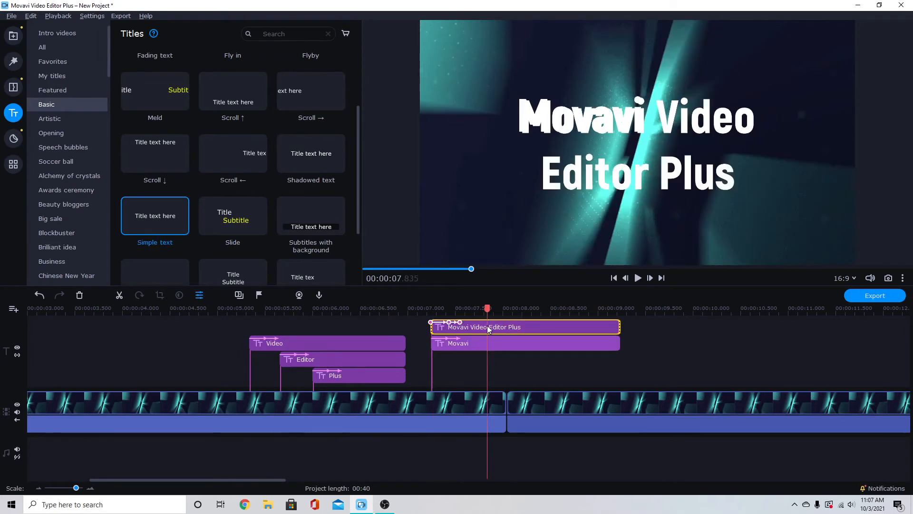
- Lower the opacity at the full-phrase title's last animation keyframe to 43% as an alignment guide
left_click(467, 327)
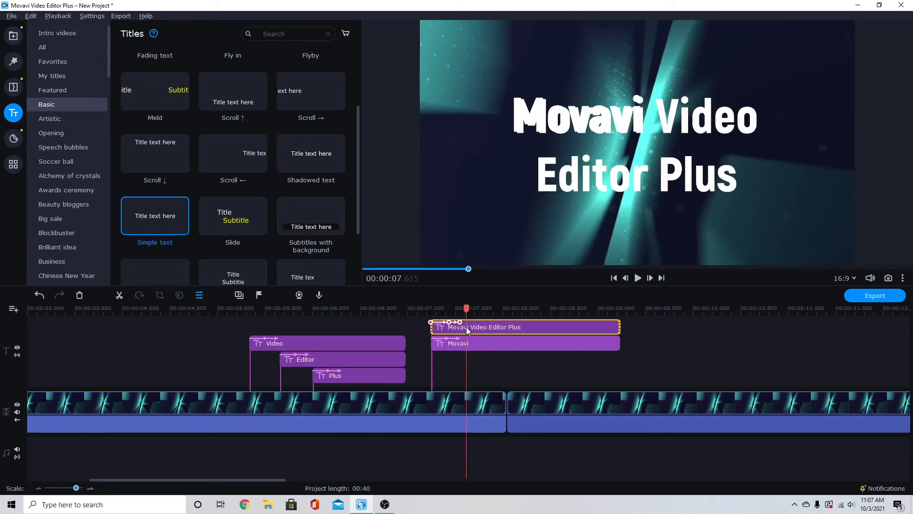
double_click(477, 326)
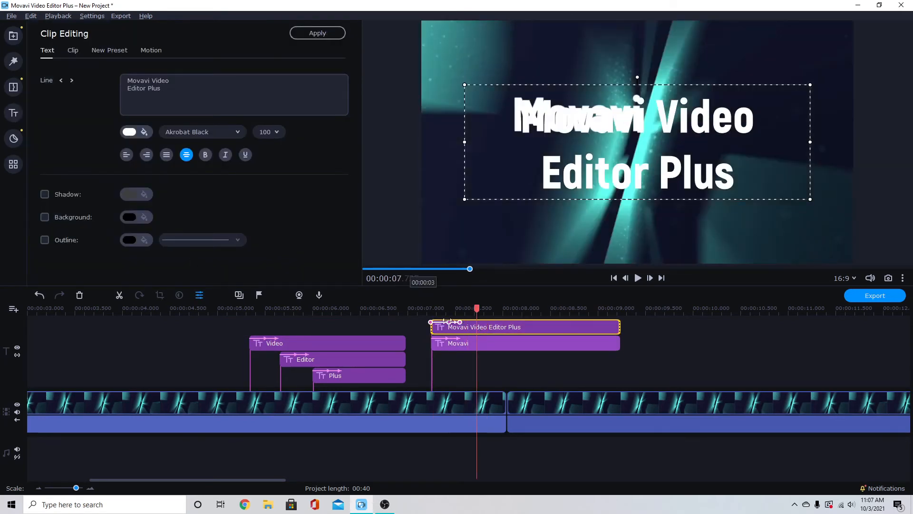
double_click(459, 323)
left_click_drag(298, 94, 240, 96)
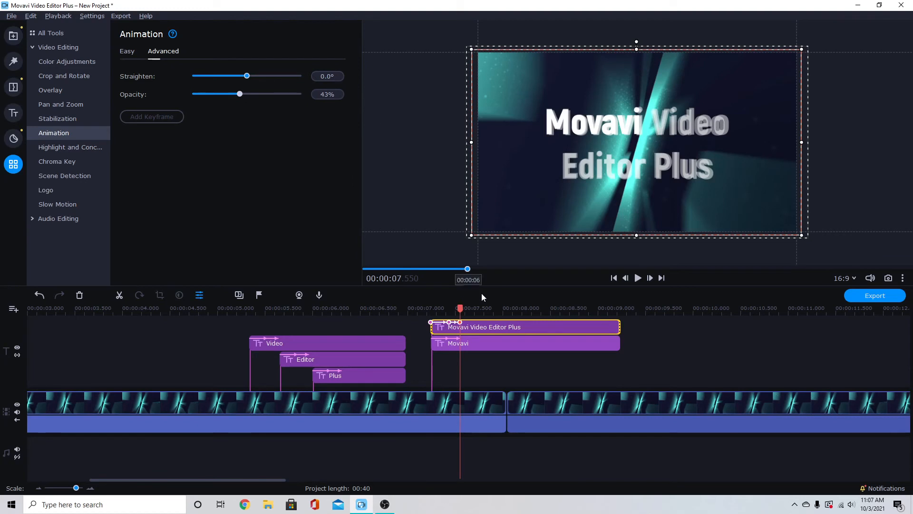
left_click(500, 328)
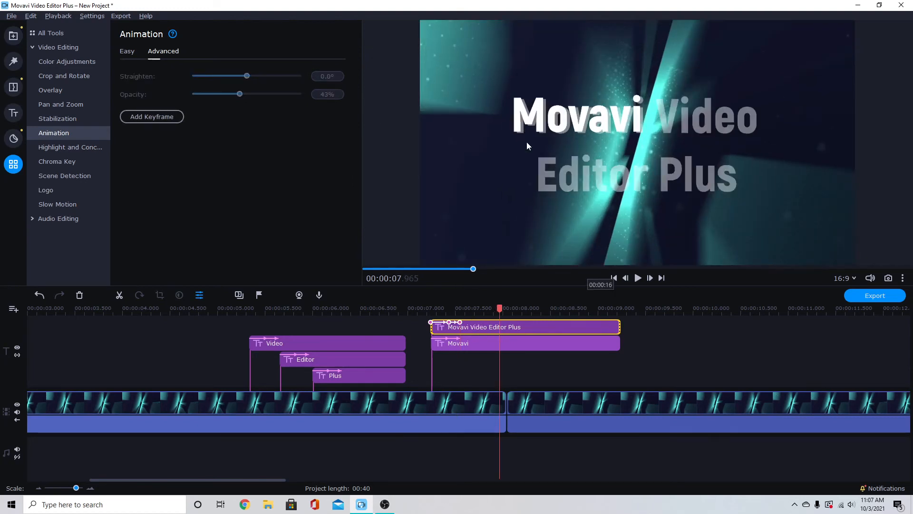
- Open the Movavi title for editing and position its text over the faded word Movavi
left_click(470, 343)
double_click(482, 343)
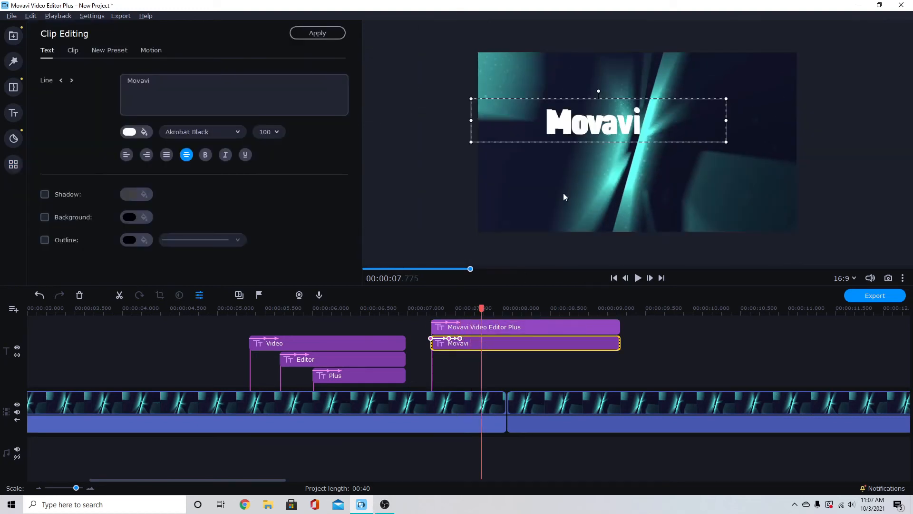
left_click_drag(574, 120, 575, 120)
left_click_drag(412, 84, 407, 82)
left_click_drag(559, 115, 600, 120)
- Disable the preview guides and fine-tune the Movavi text's alignment with the faded full-phrase title
left_click(903, 279)
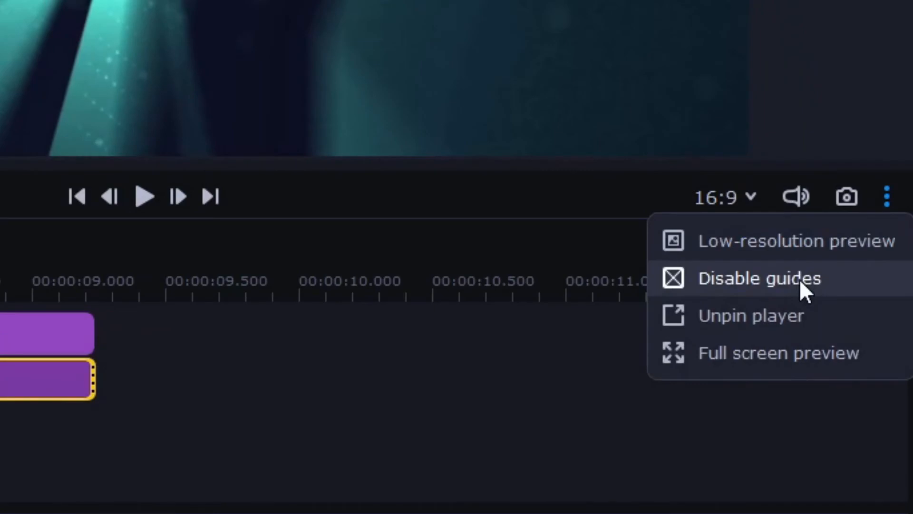
left_click(800, 279)
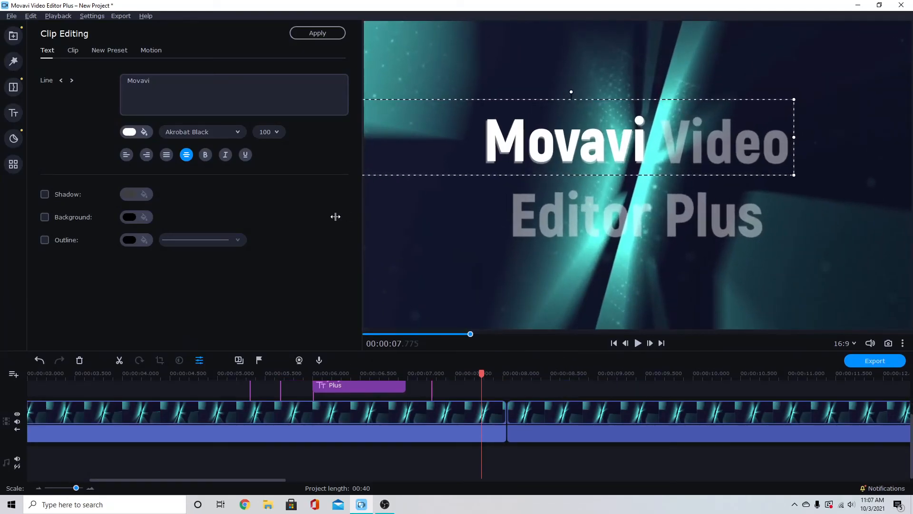
left_click_drag(556, 141, 554, 142)
left_click_drag(791, 102, 794, 101)
left_click_drag(627, 141, 631, 142)
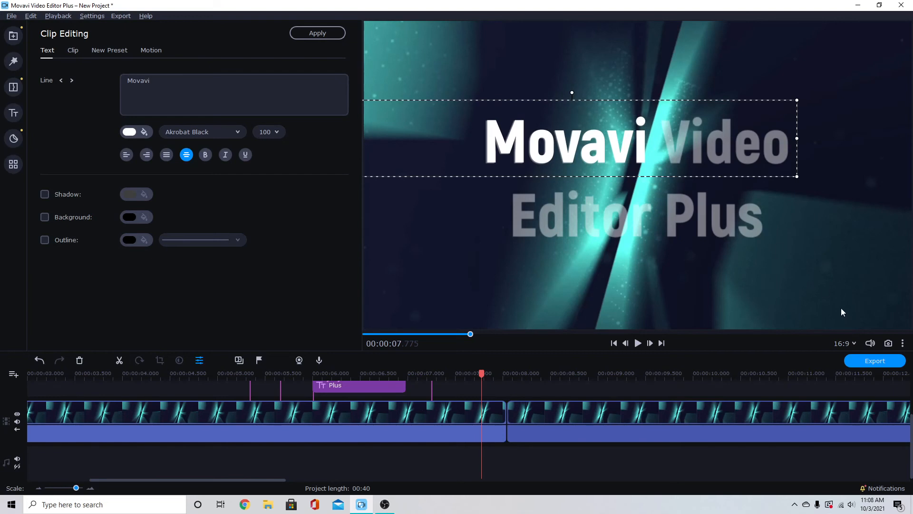
left_click_drag(786, 351, 784, 215)
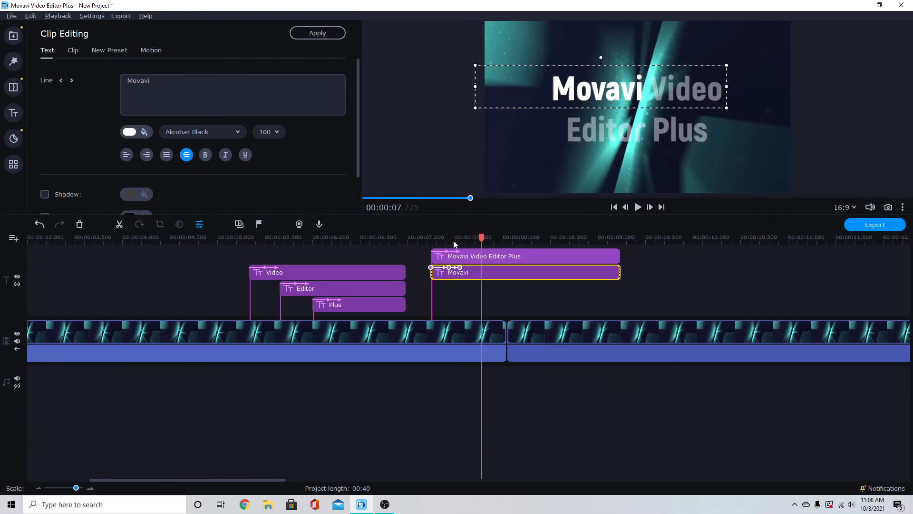
left_click(450, 239)
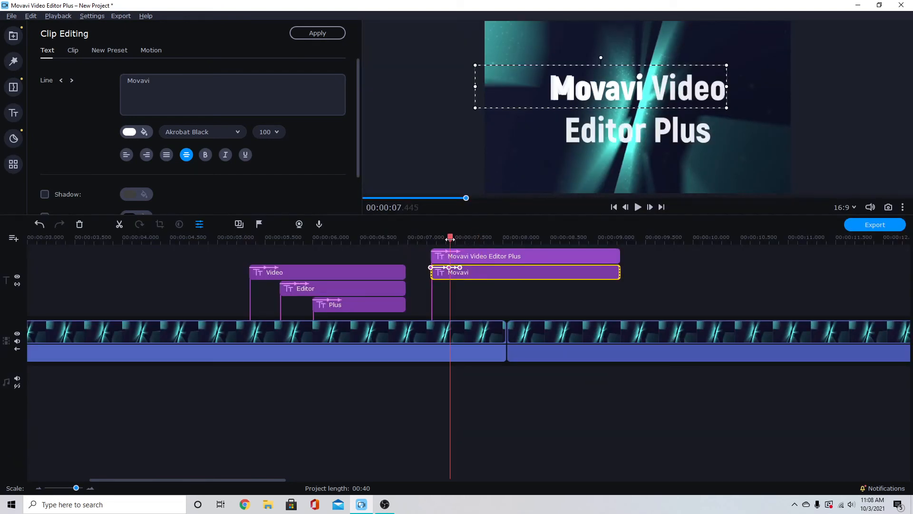
left_click(474, 240)
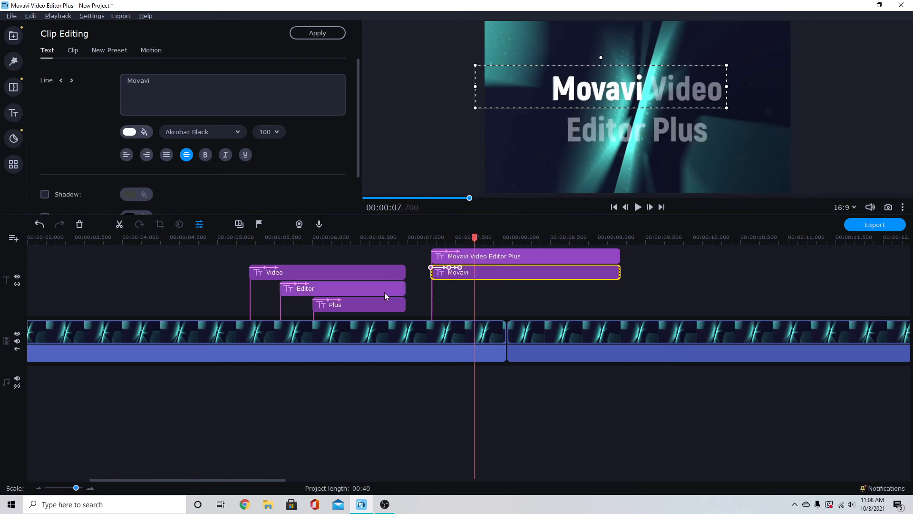
- Move the Video, Editor and Plus clips beneath the Movavi clip in a staggered stack with their ends aligned
left_click_drag(327, 272, 541, 287)
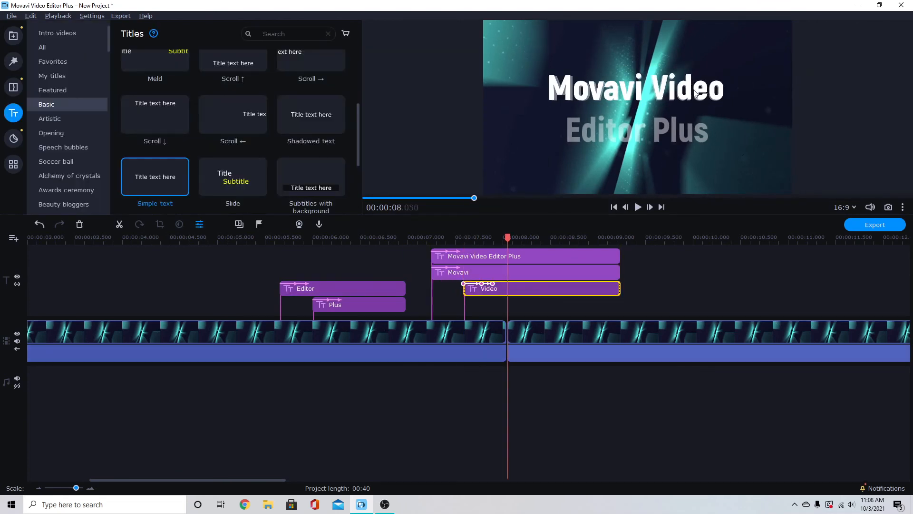
left_click(350, 289)
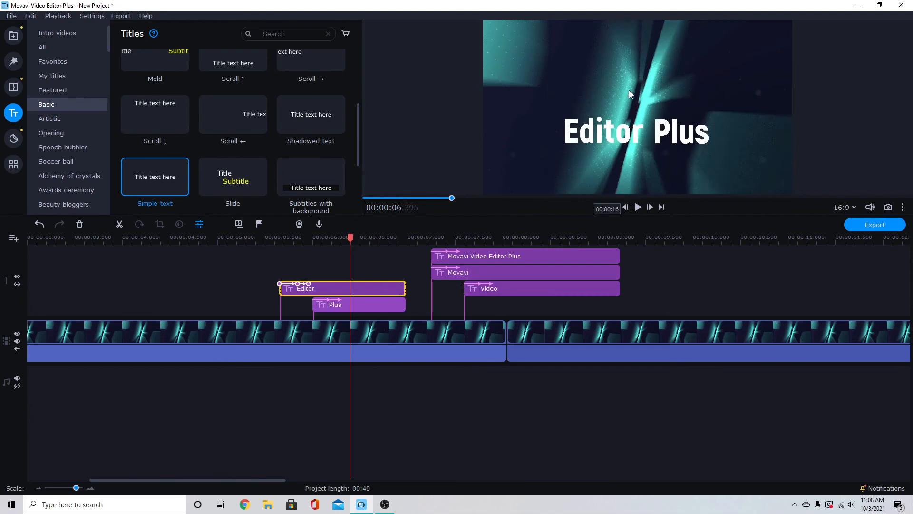
left_click_drag(337, 288, 554, 304)
left_click_drag(361, 305, 548, 314)
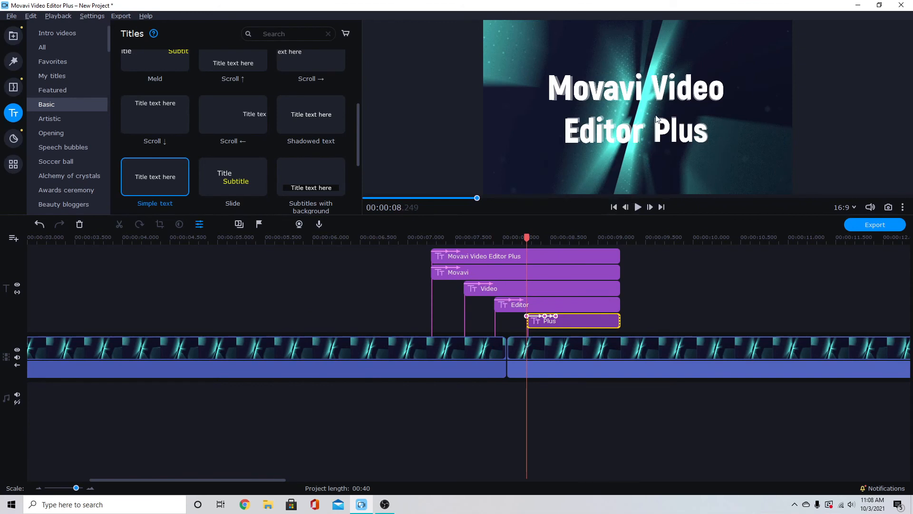
- Delete the faded full-phrase guide title from the title track
left_click(472, 259)
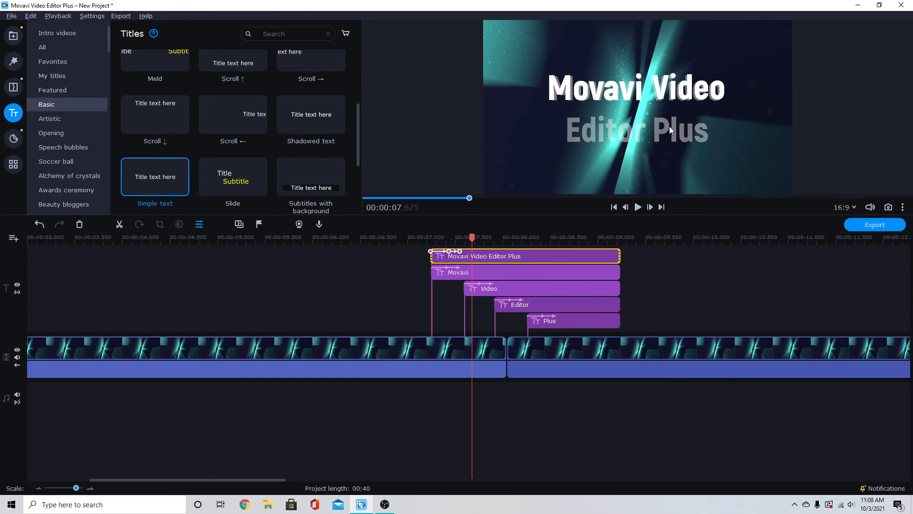
left_click(527, 255)
key("Delete")
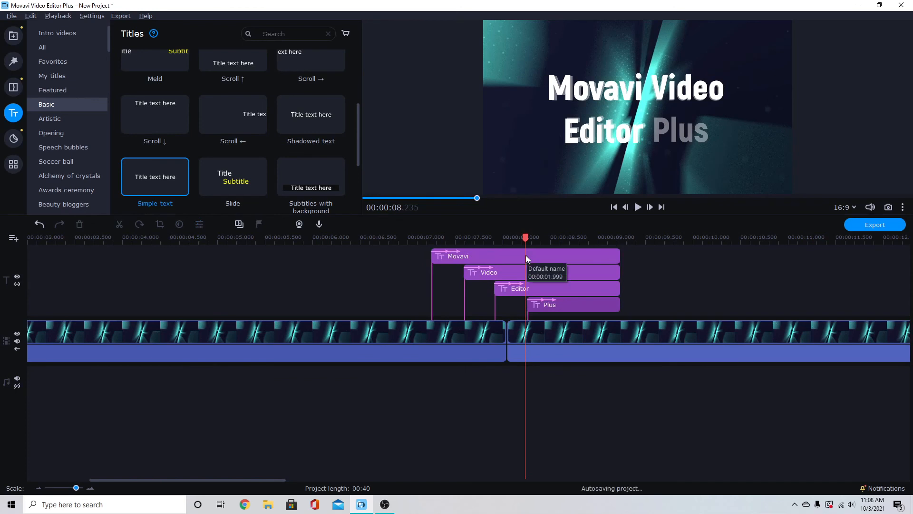
- Play the aligned four-title sequence from about 00:00:07.070 and pause after it ends
left_click(573, 238)
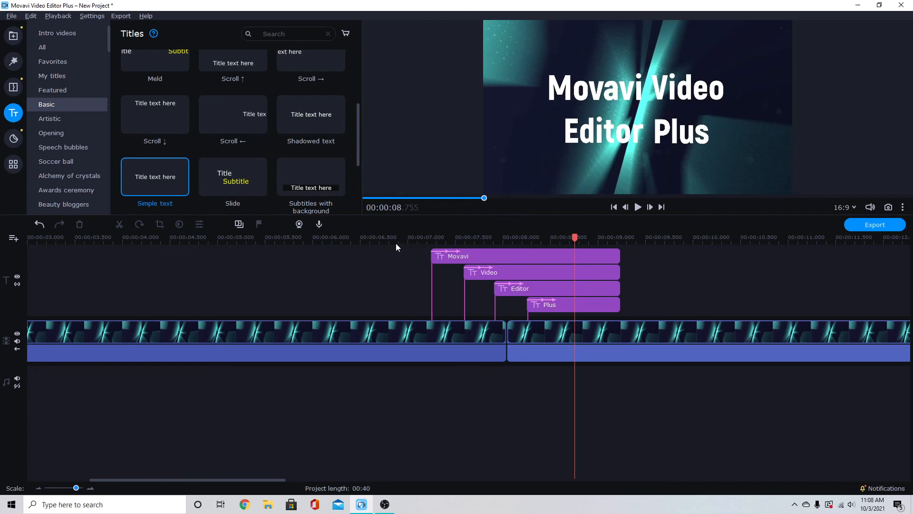
left_click(414, 238)
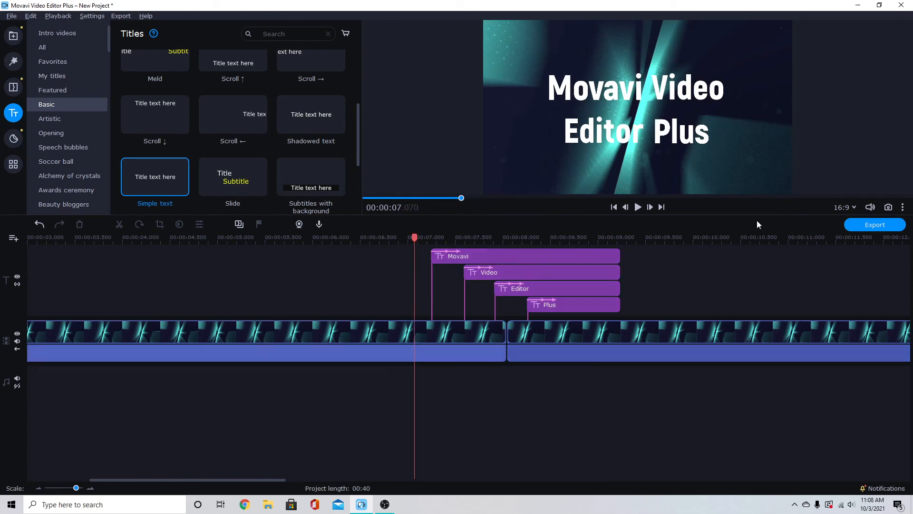
left_click(637, 208)
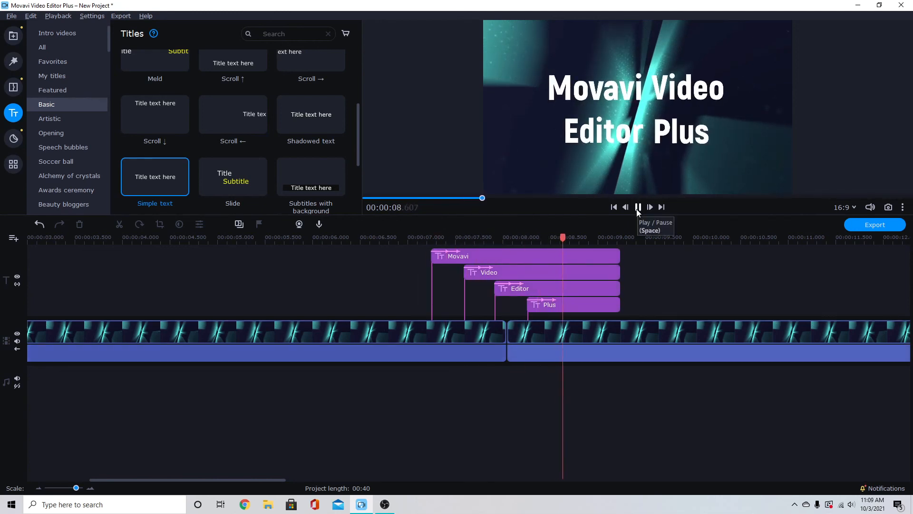
left_click(637, 208)
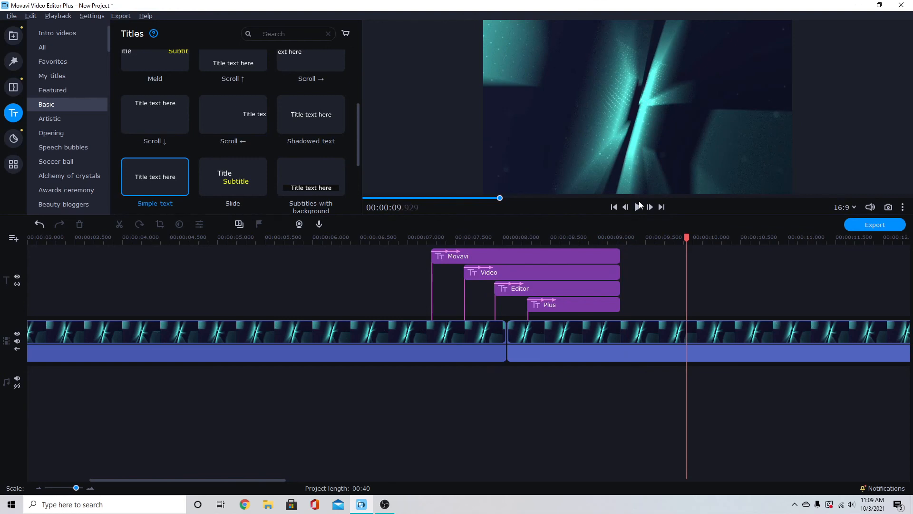